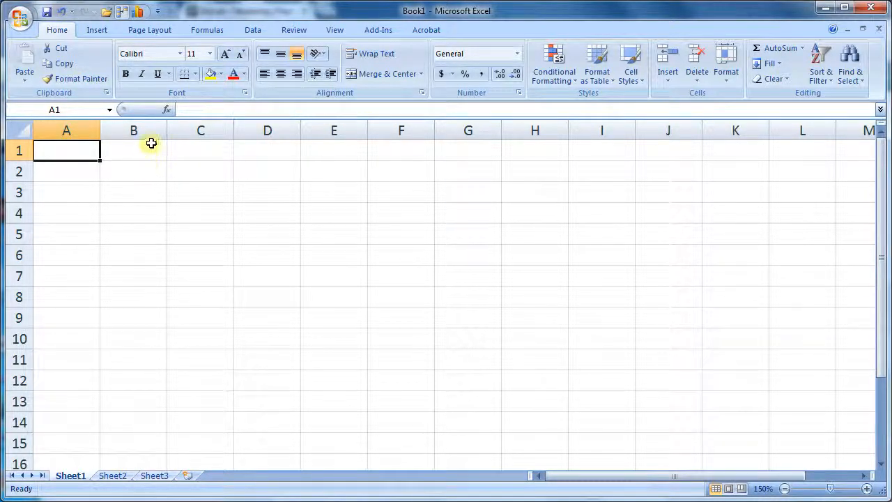
pyautogui.click(97, 31)
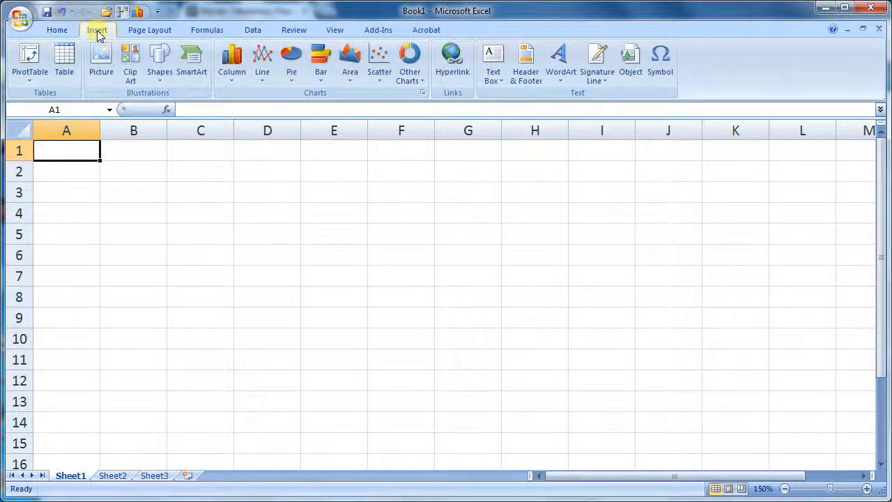
pyautogui.click(217, 32)
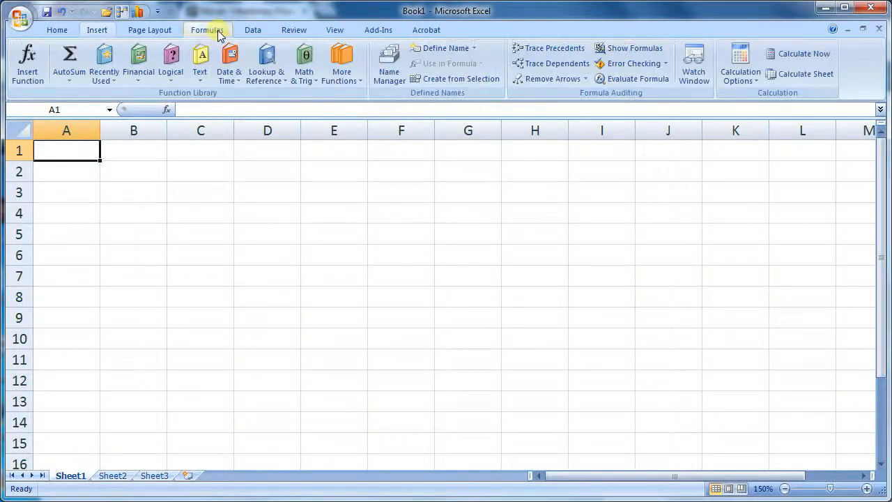
pyautogui.click(57, 30)
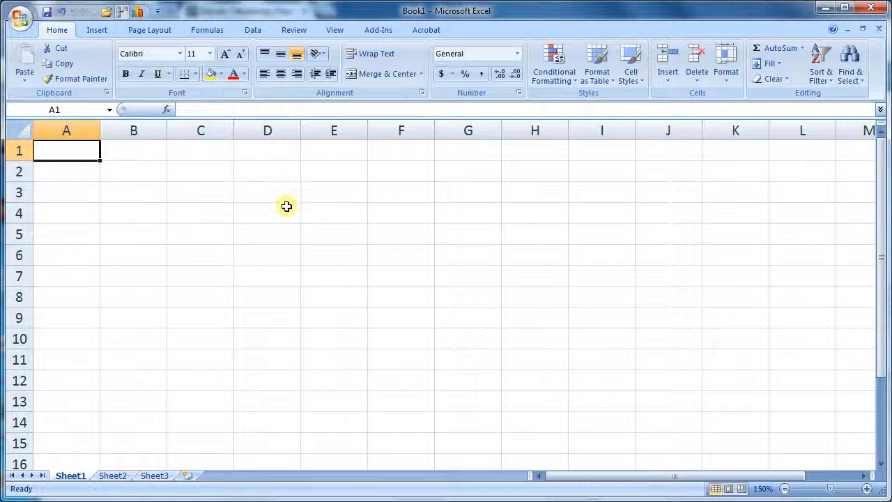
pyautogui.click(76, 171)
pyautogui.click(81, 151)
pyautogui.click(79, 171)
pyautogui.click(85, 151)
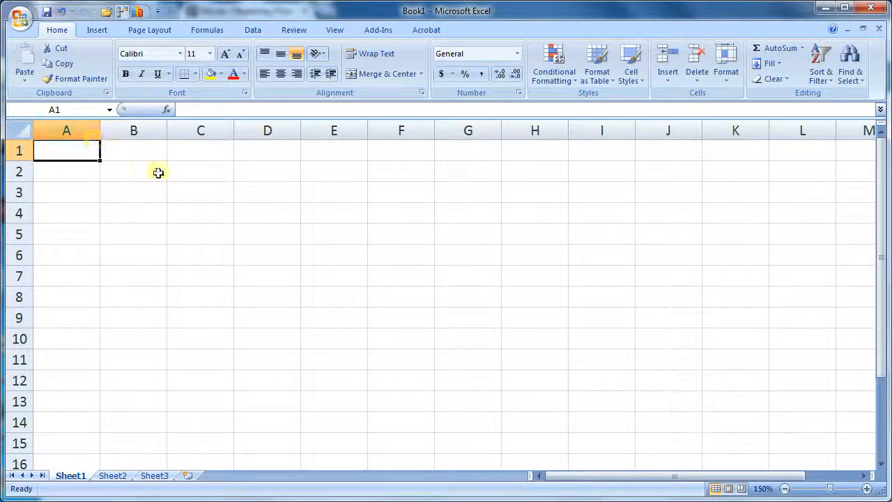
pyautogui.click(180, 169)
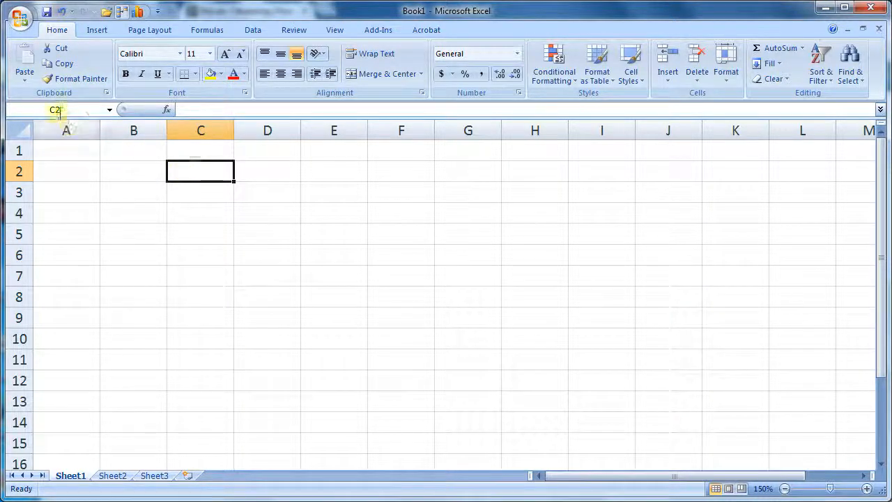
# - Enter the text "one" in cell A1 and "two" in cell B1
pyautogui.click(74, 147)
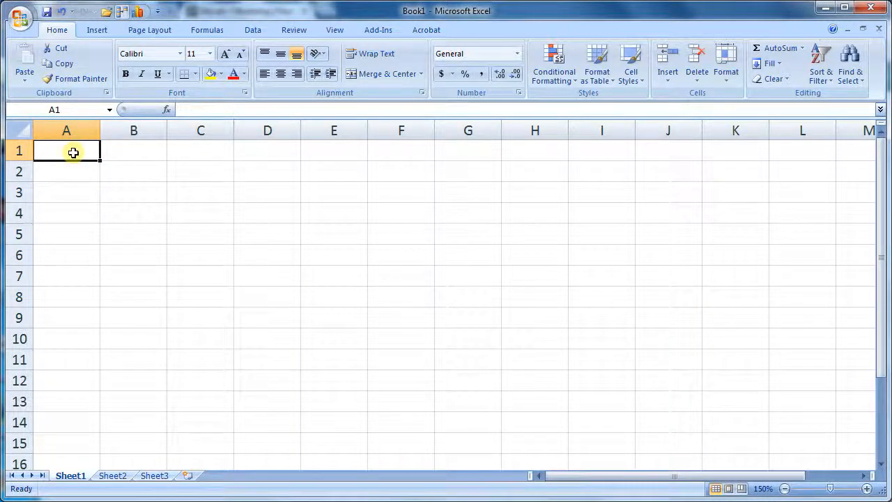
pyautogui.write('on')
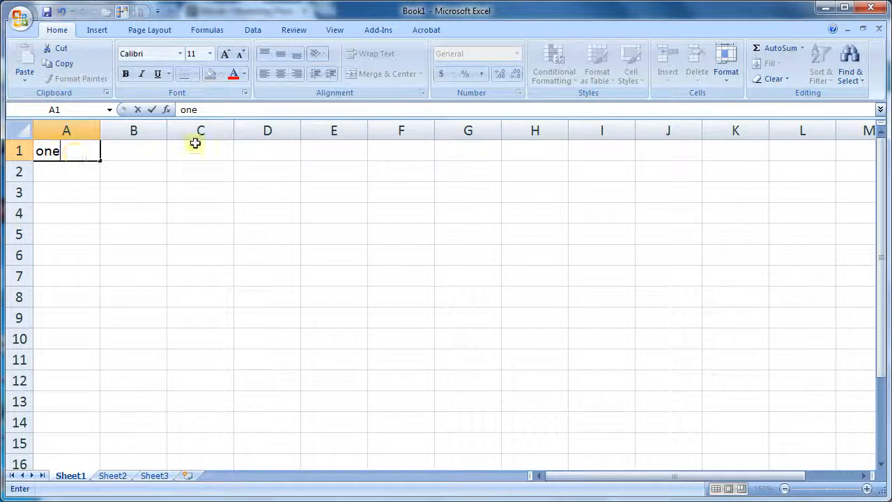
pyautogui.write('e')
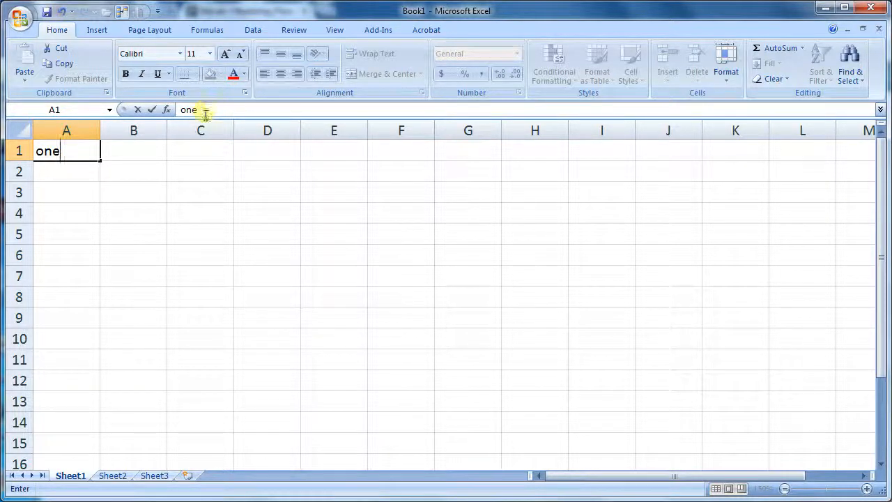
pyautogui.click(105, 150)
pyautogui.write('two')
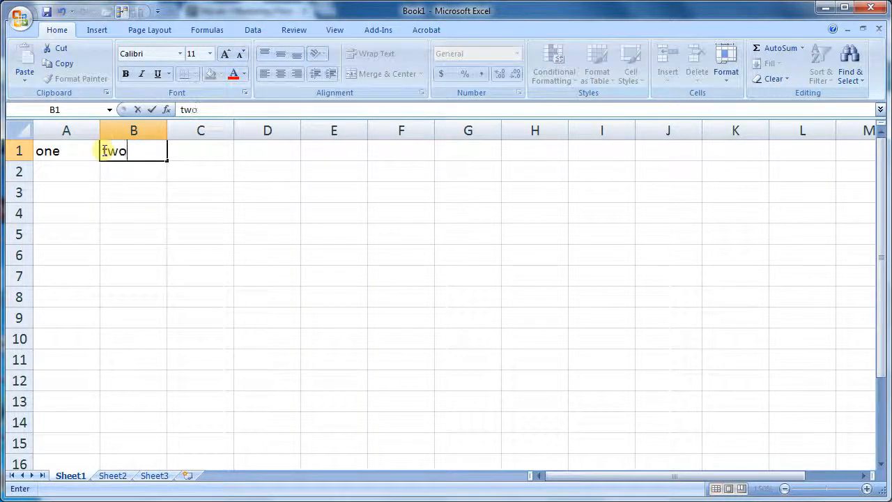
pyautogui.click(88, 173)
pyautogui.click(144, 151)
pyautogui.click(72, 159)
pyautogui.click(126, 153)
pyautogui.click(130, 168)
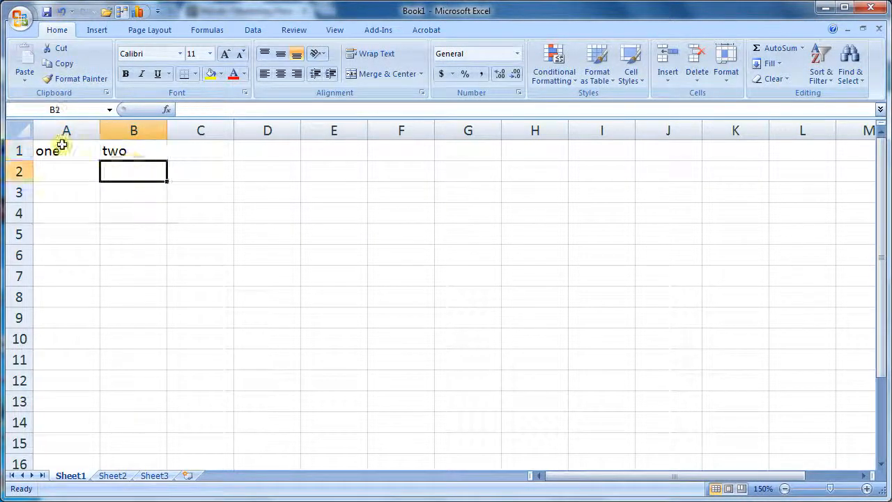
pyautogui.click(66, 148)
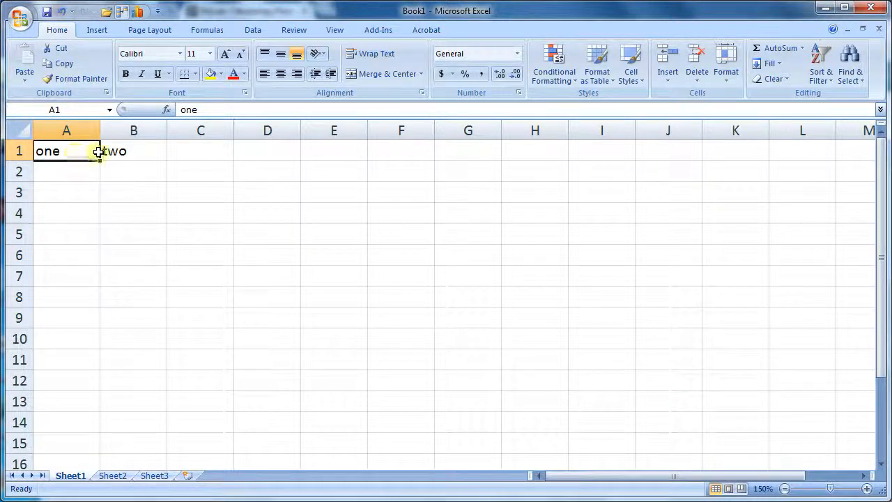
# - Enter the formula =2+3 in cell C1 and check its content
pyautogui.click(200, 151)
pyautogui.write('=')
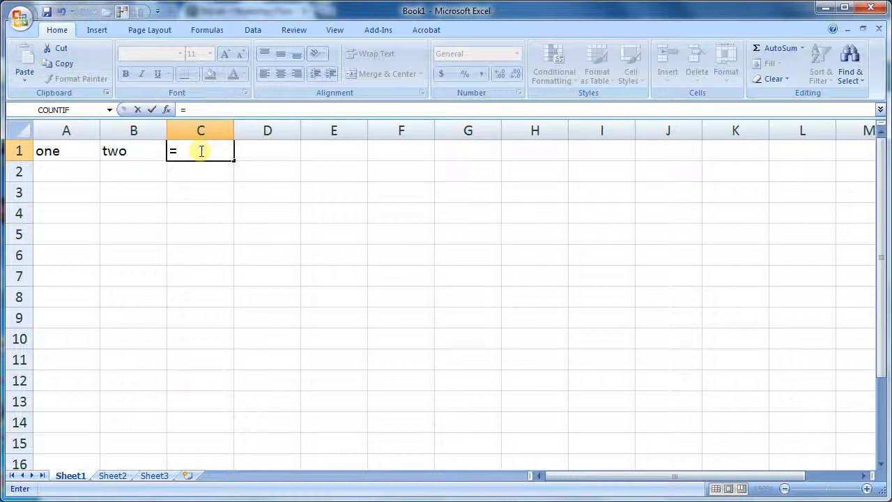
pyautogui.write('+3')
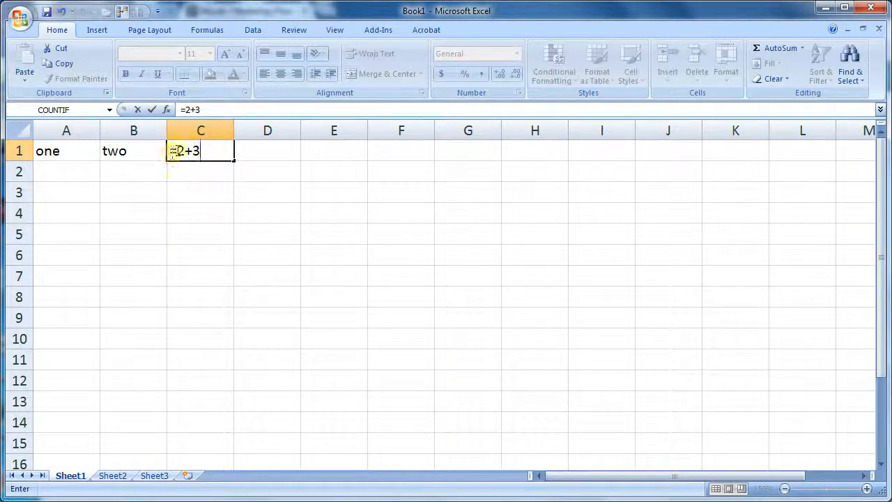
pyautogui.press('Return')
pyautogui.click(205, 152)
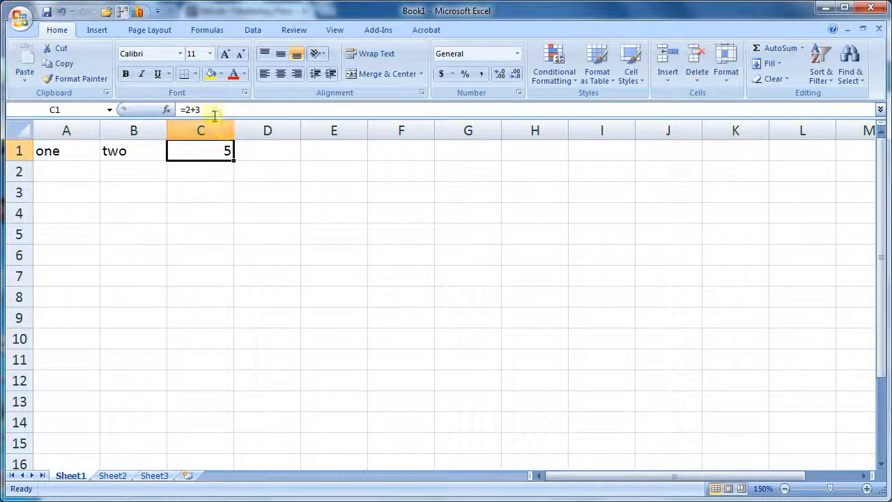
pyautogui.click(203, 165)
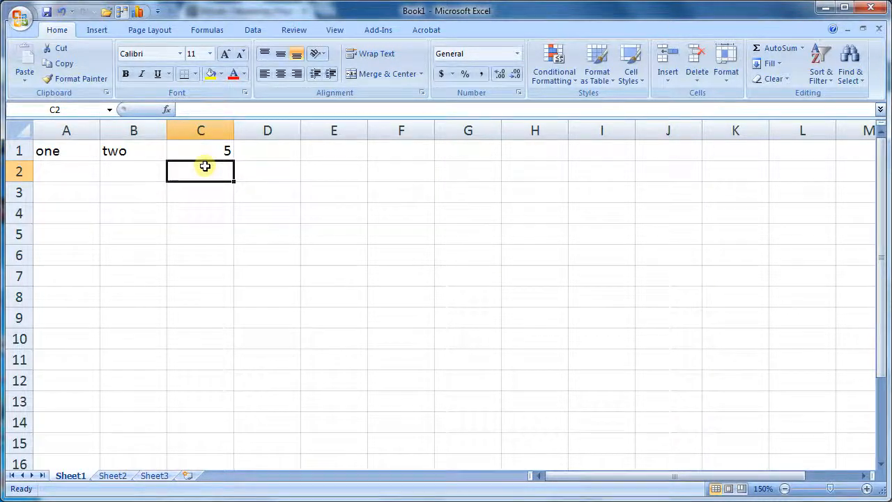
# - Enter the formula =C1 in cell E2 to reference the value in cell C1
pyautogui.click(339, 170)
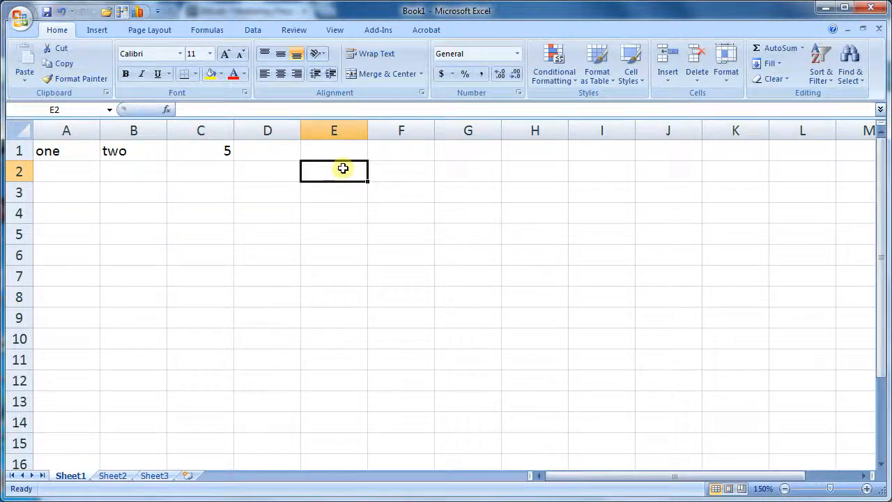
pyautogui.write('=')
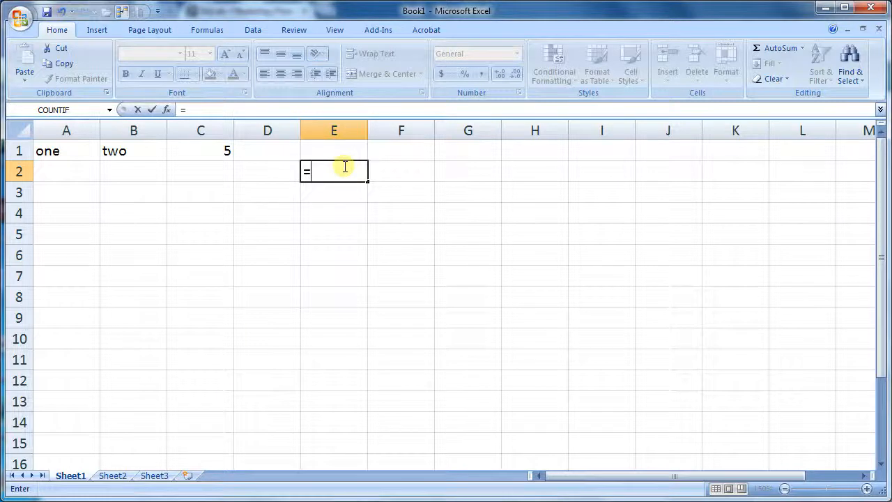
pyautogui.write('c1')
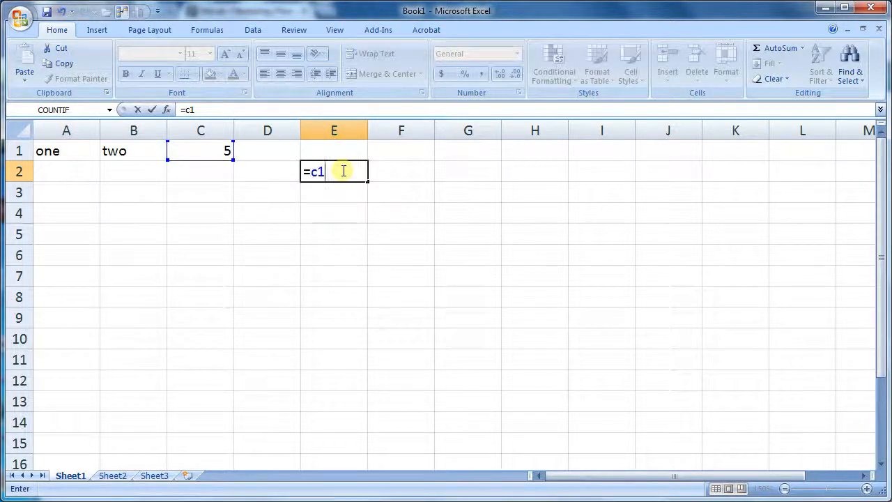
pyautogui.press('Return')
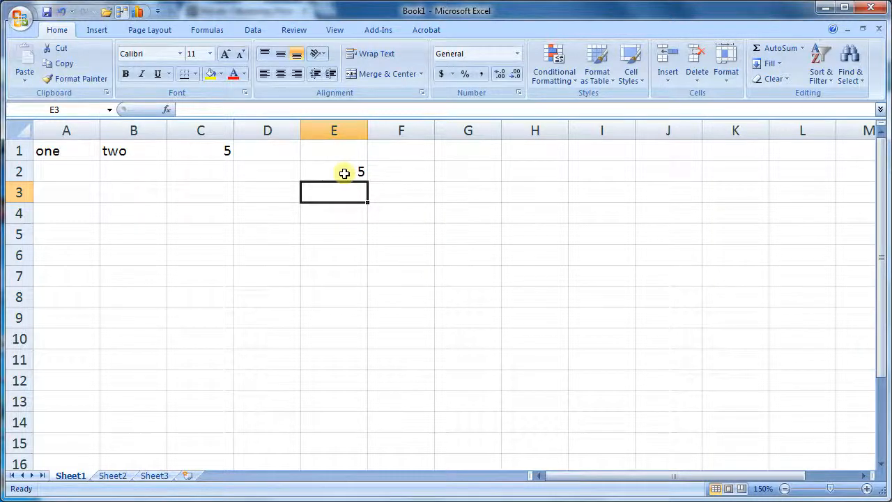
# - Replace the content of cell C1 with the value 7
pyautogui.click(211, 150)
pyautogui.write('7')
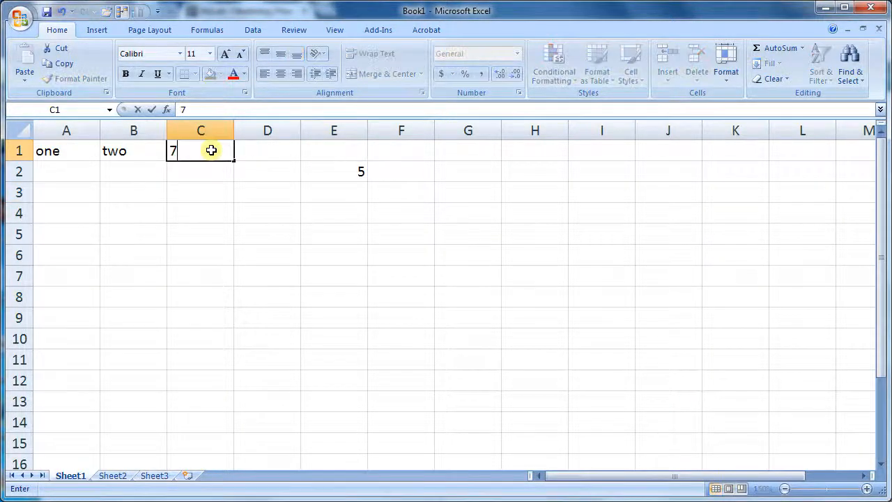
pyautogui.press('Return')
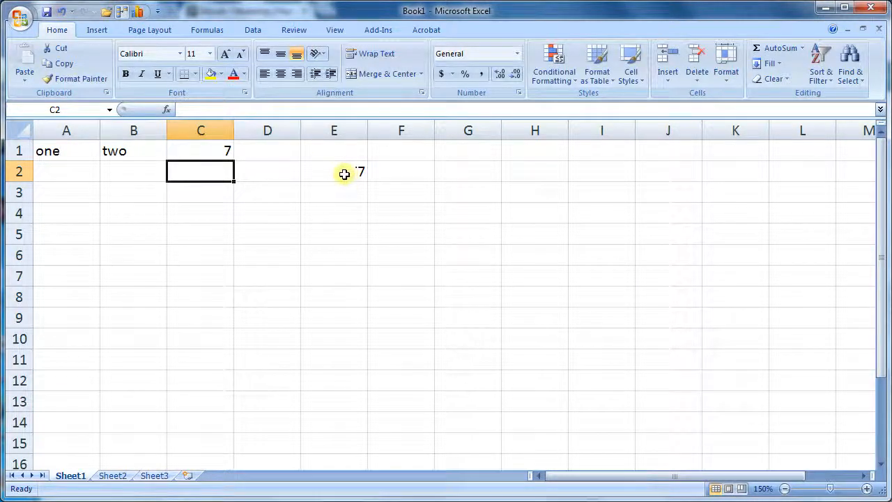
# - Move the reference formula from cell E2 down to E4 and on to E6
pyautogui.click(329, 167)
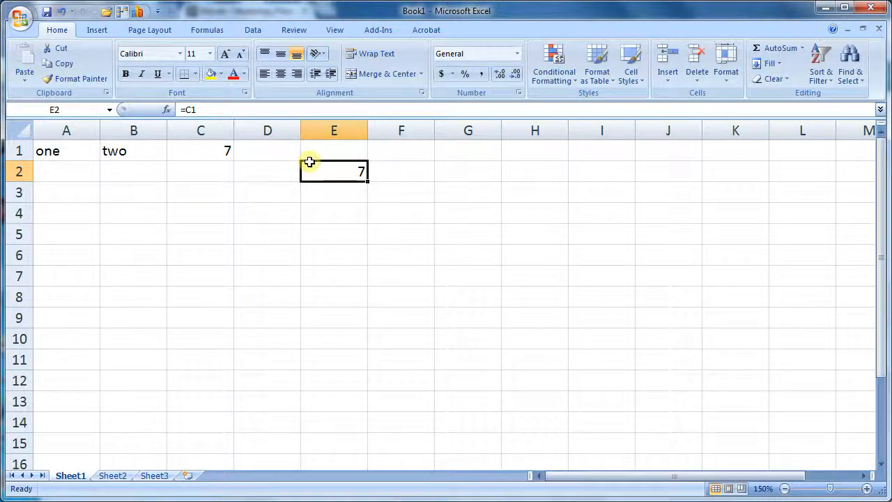
pyautogui.moveTo(321, 183); pyautogui.dragTo(344, 211)
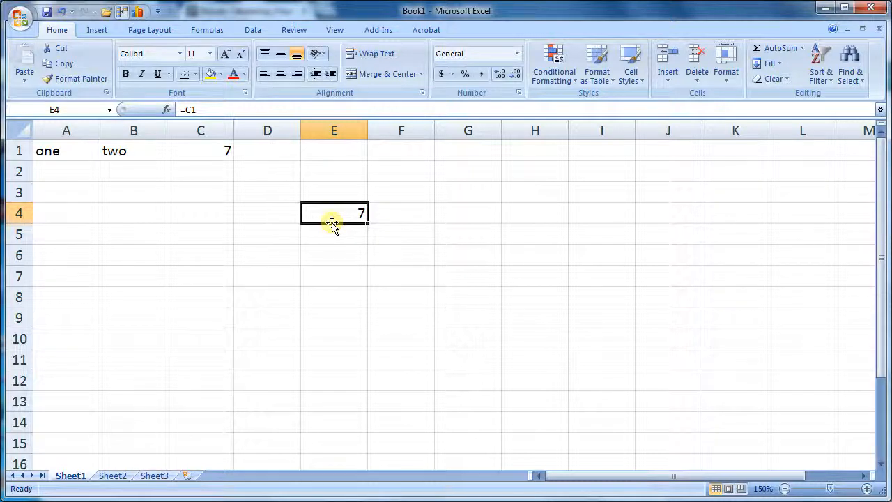
pyautogui.moveTo(332, 224); pyautogui.dragTo(327, 255)
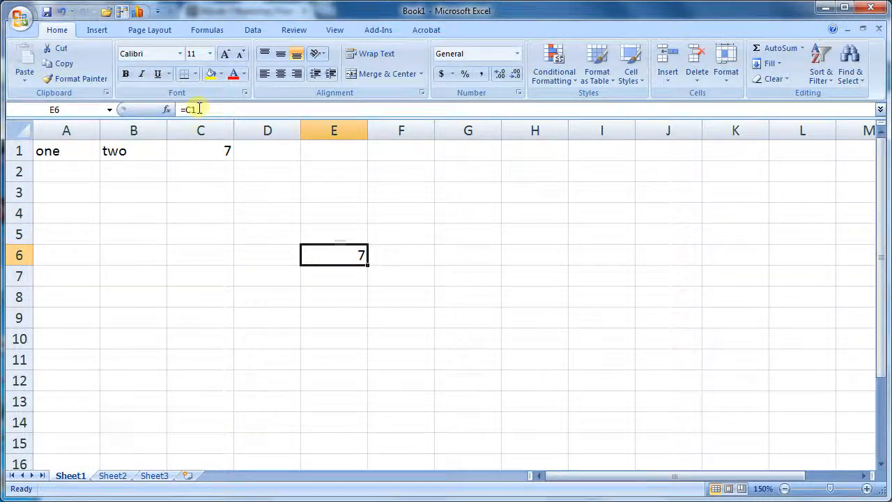
# - Move the value in cell C1 down to C3 and inspect the formula in E6 that references it
pyautogui.click(181, 149)
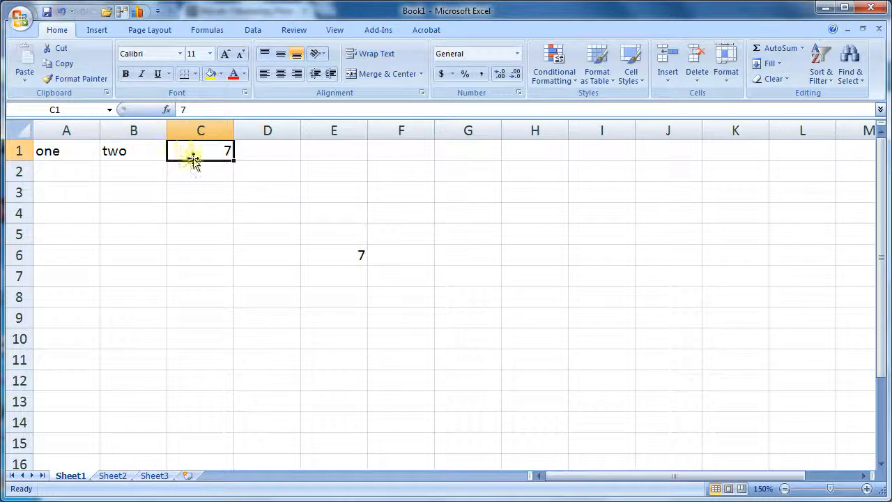
pyautogui.moveTo(193, 162); pyautogui.dragTo(191, 183)
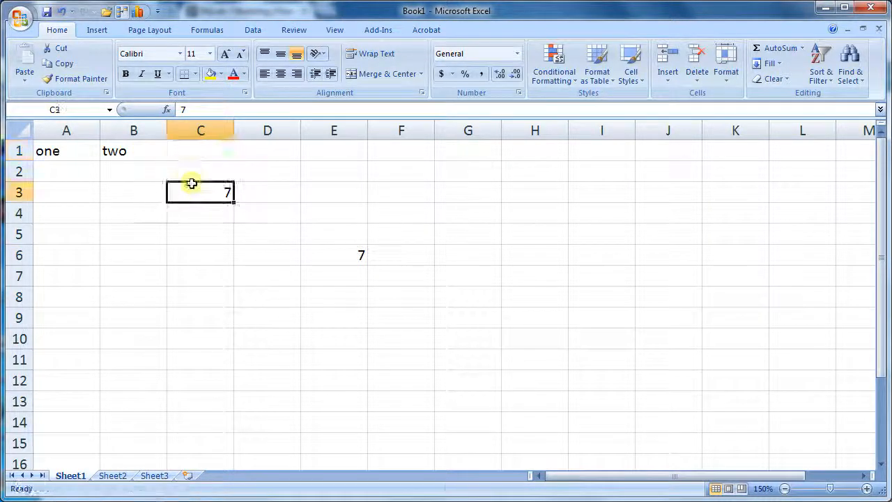
pyautogui.click(325, 256)
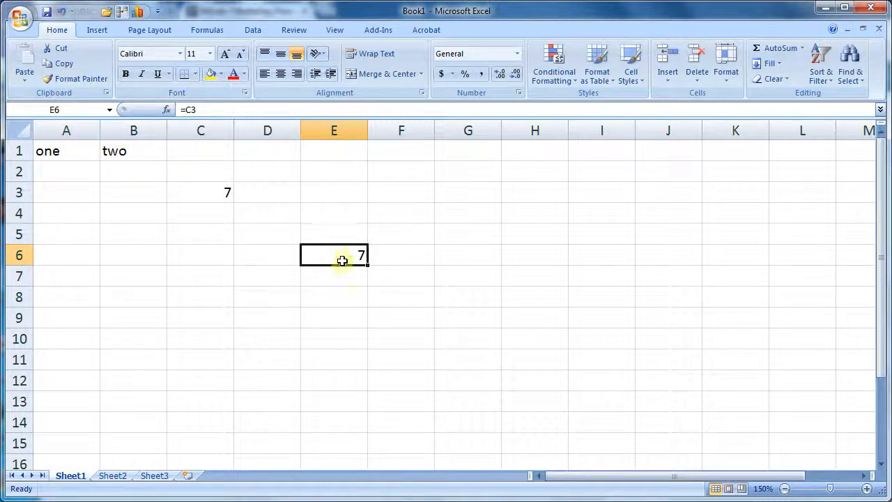
# - Clear the sample contents of cells A1 to E6 and enter the title "Monthly Expenses" in cell A1
pyautogui.moveTo(66, 153); pyautogui.dragTo(338, 245)
pyautogui.press('Delete')
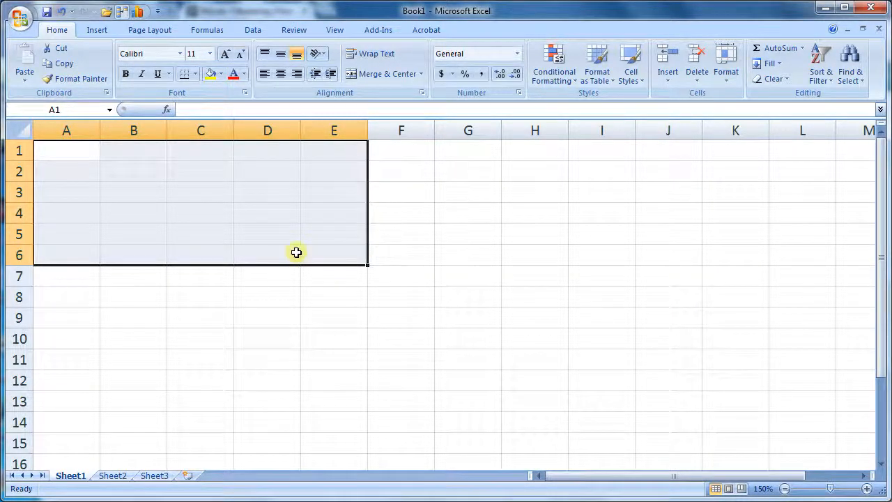
pyautogui.click(70, 157)
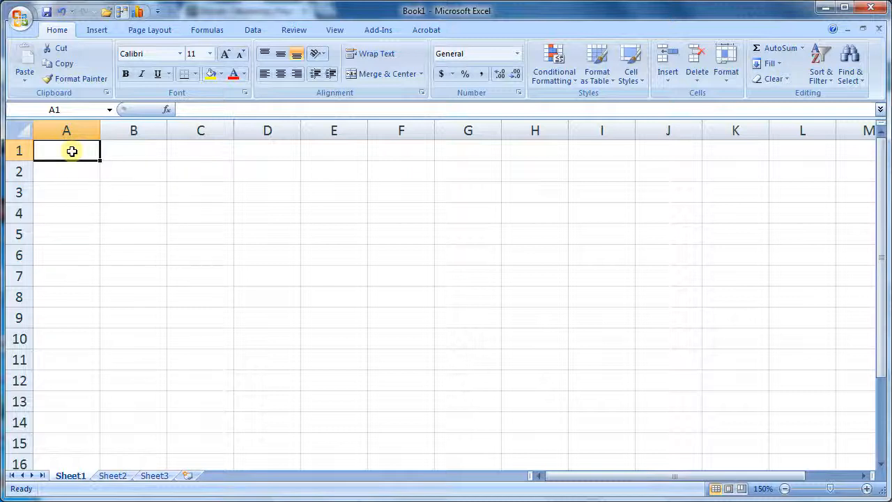
pyautogui.write('Monthly')
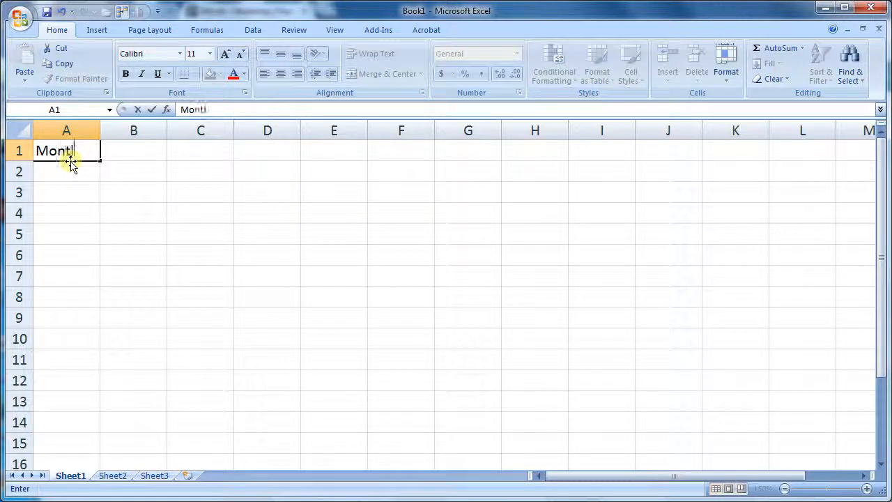
pyautogui.write(' Expenses')
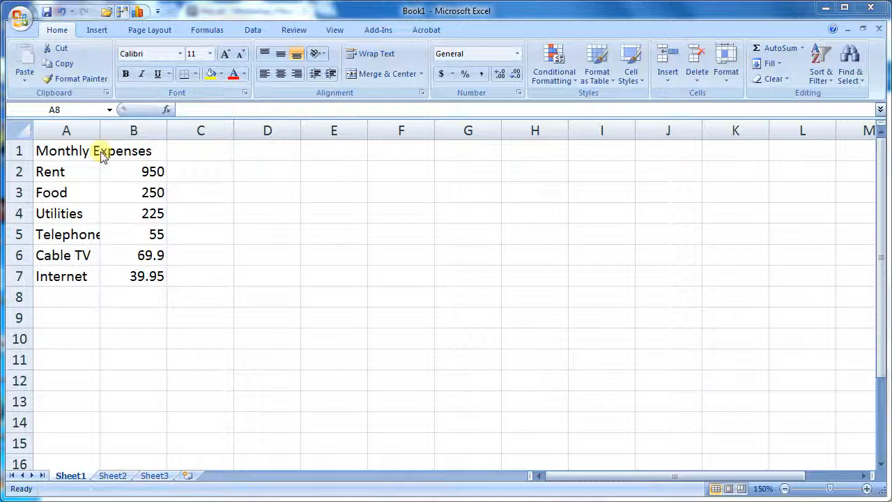
# - Merge and center the "Monthly Expenses" title across cells A1 and B1
pyautogui.click(59, 152)
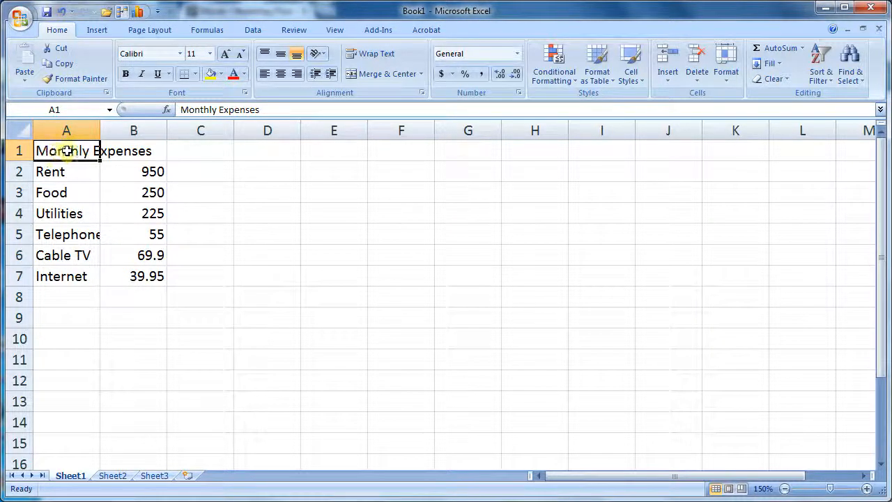
pyautogui.moveTo(66, 150); pyautogui.dragTo(123, 149)
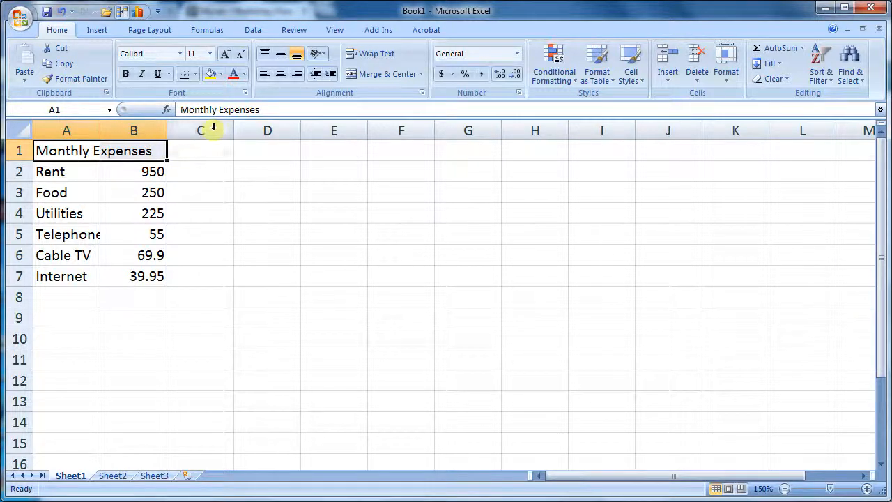
pyautogui.click(390, 75)
pyautogui.click(206, 214)
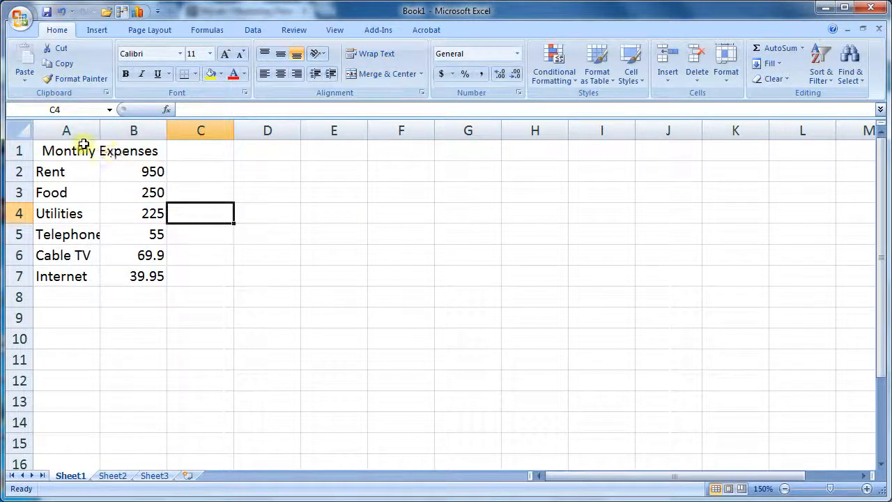
pyautogui.click(108, 149)
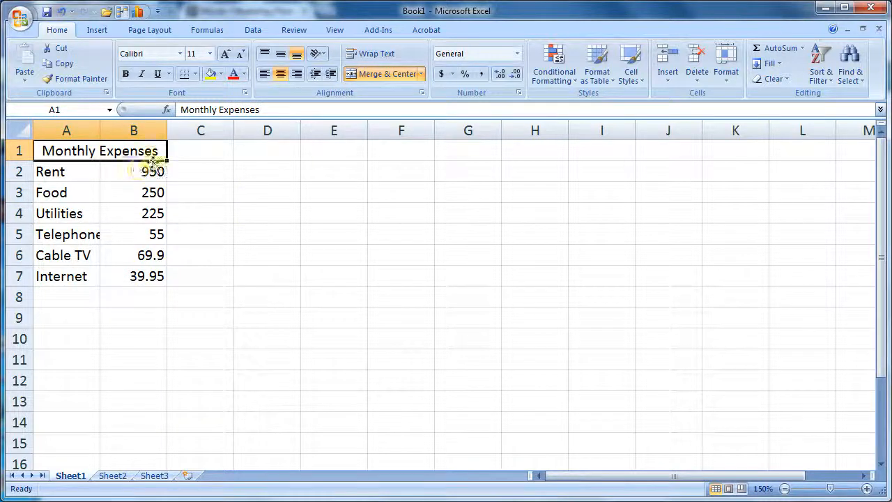
# - Enter the label "total" in cell A8 below the expense categories
pyautogui.click(65, 294)
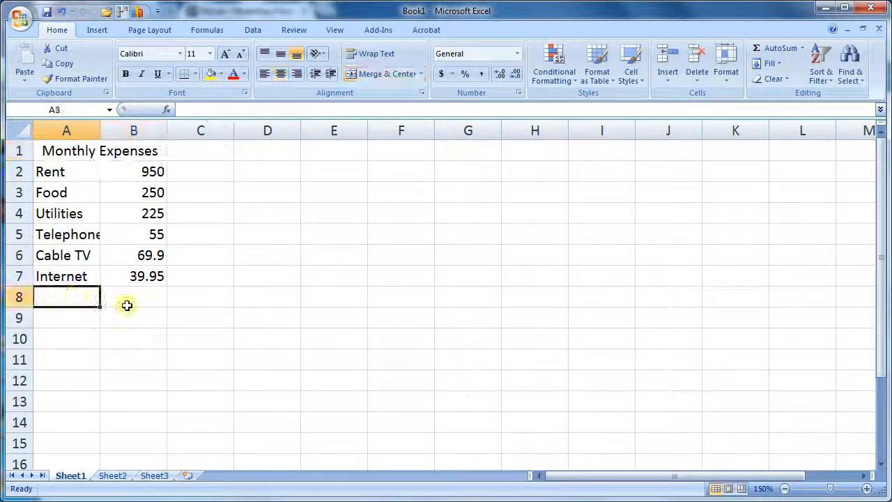
pyautogui.write('total')
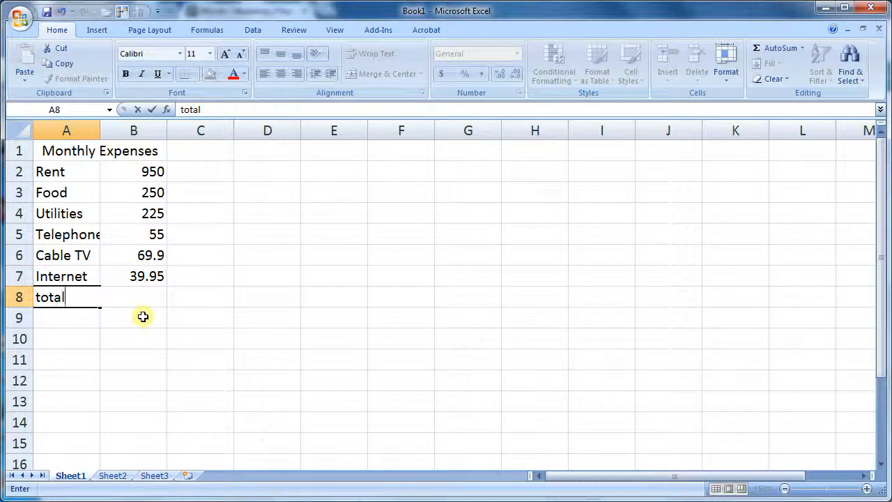
pyautogui.press('Tab')
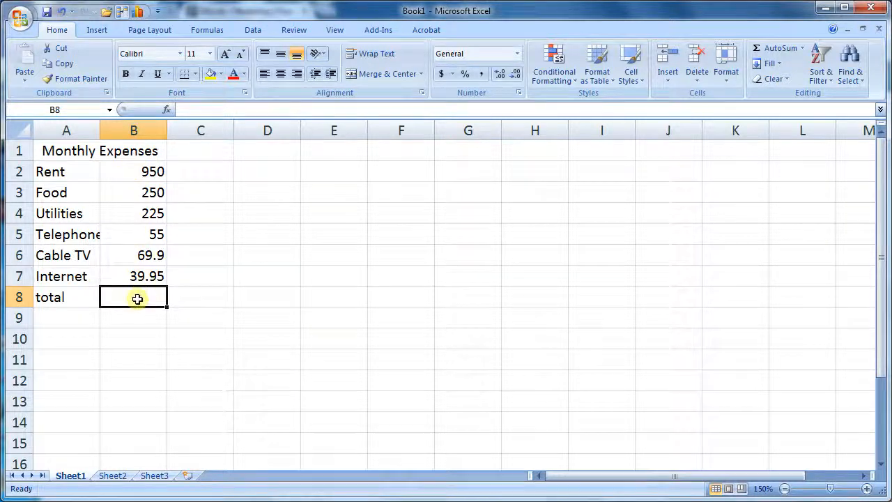
# - Enter the formula =sum(B2:B7) in cell B8 to add up the expenses, and inspect the resulting formula
pyautogui.write('=')
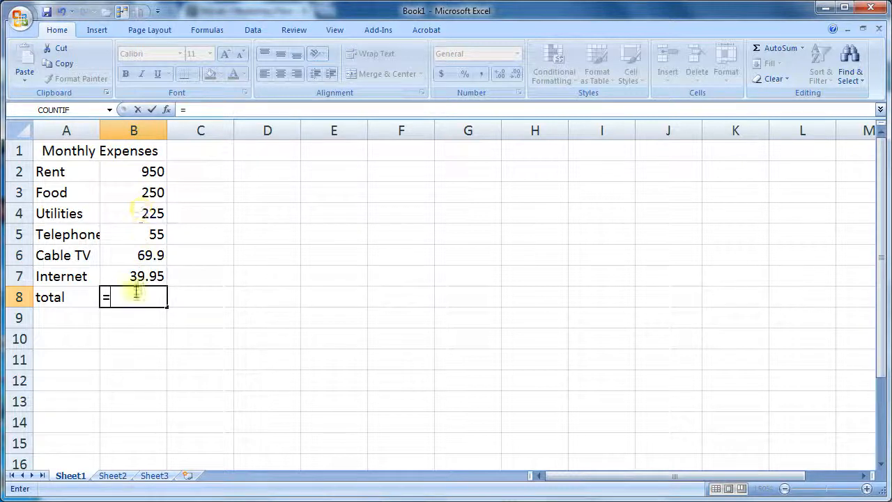
pyautogui.write('sum')
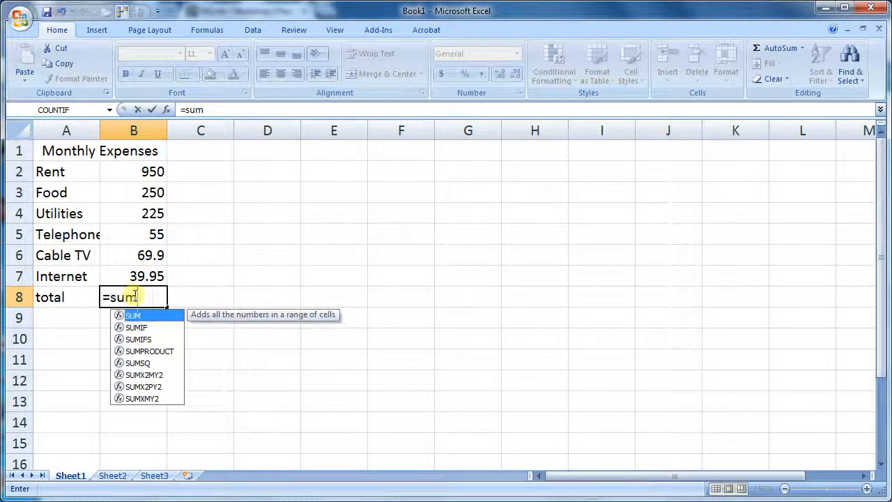
pyautogui.write('(')
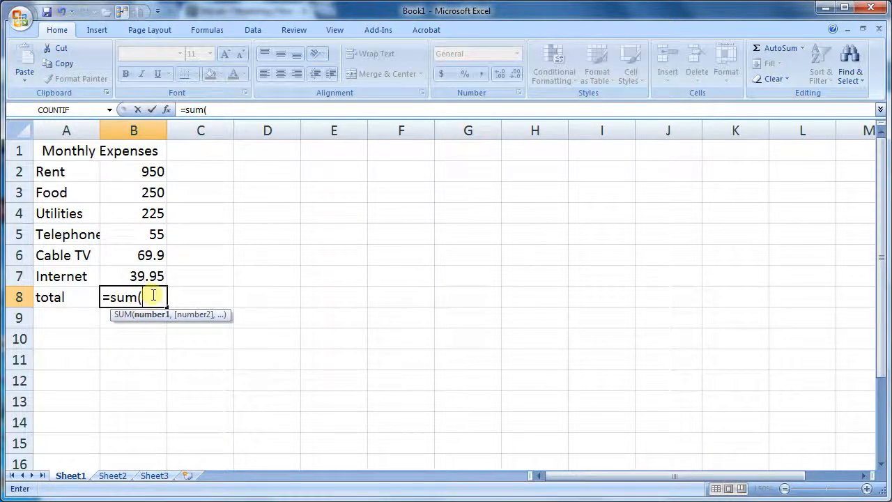
pyautogui.moveTo(141, 173); pyautogui.dragTo(136, 277)
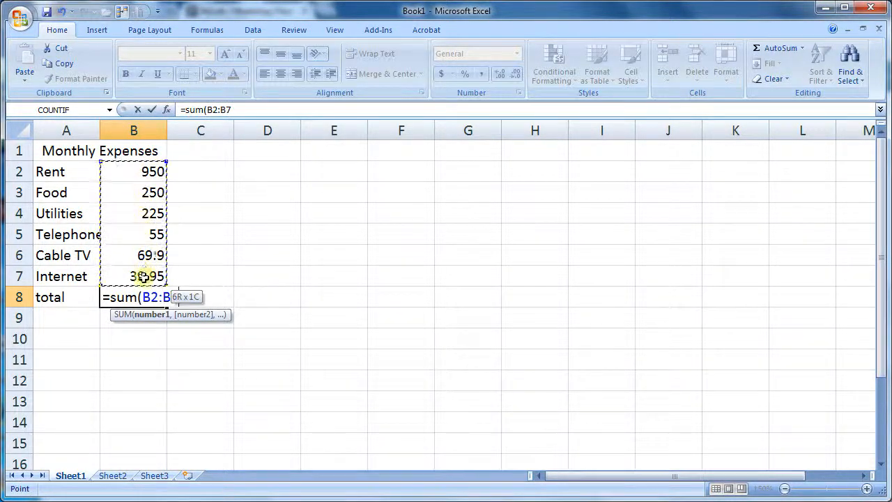
pyautogui.write(')')
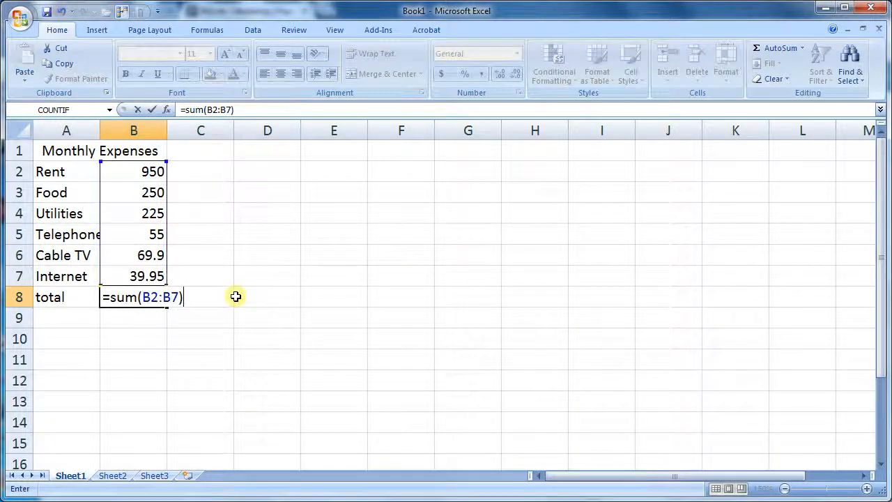
pyautogui.press('Return')
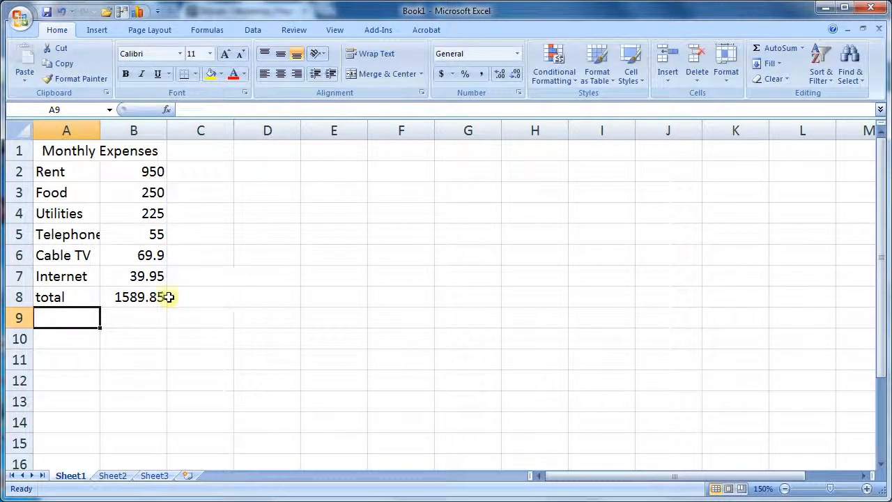
pyautogui.click(143, 297)
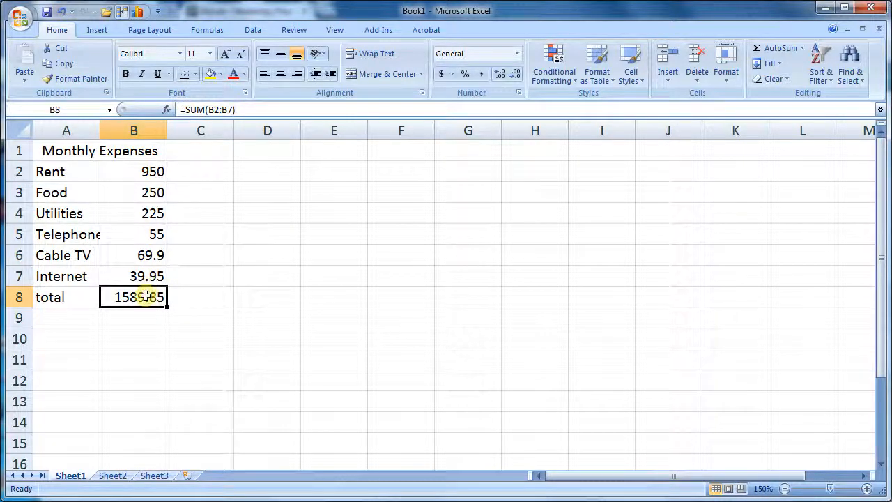
# - Apply AutoSum's Sum function to the amounts in cells B2 to B7 and check the formula in B8
pyautogui.moveTo(148, 172); pyautogui.dragTo(143, 273)
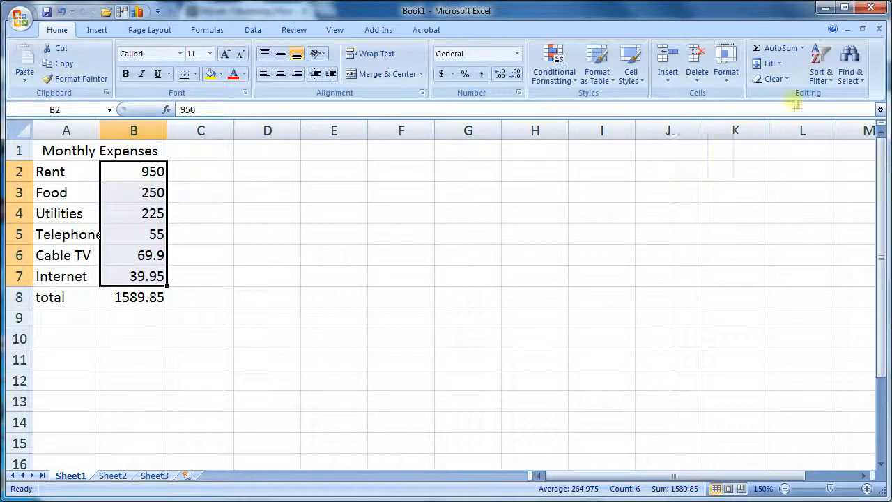
pyautogui.click(803, 48)
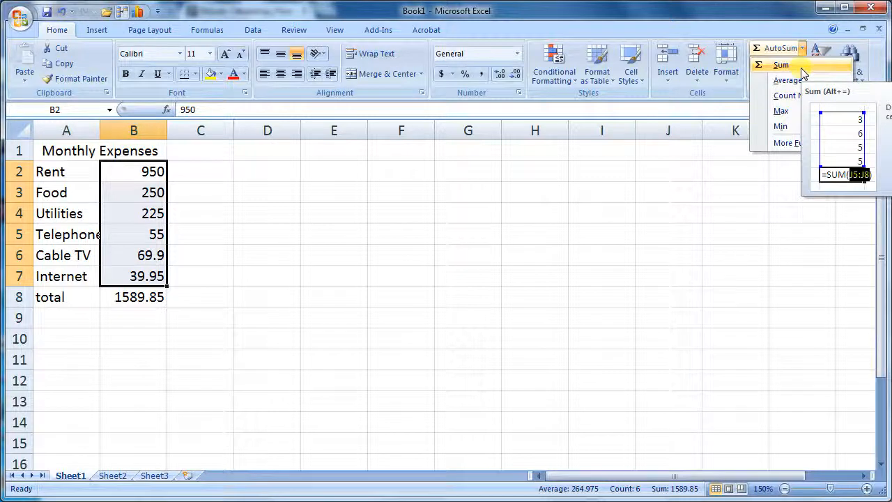
pyautogui.click(801, 68)
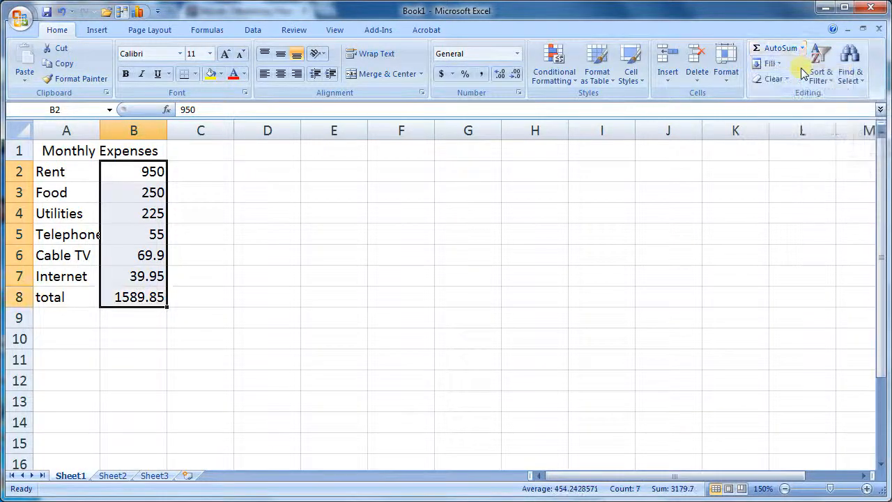
pyautogui.click(125, 298)
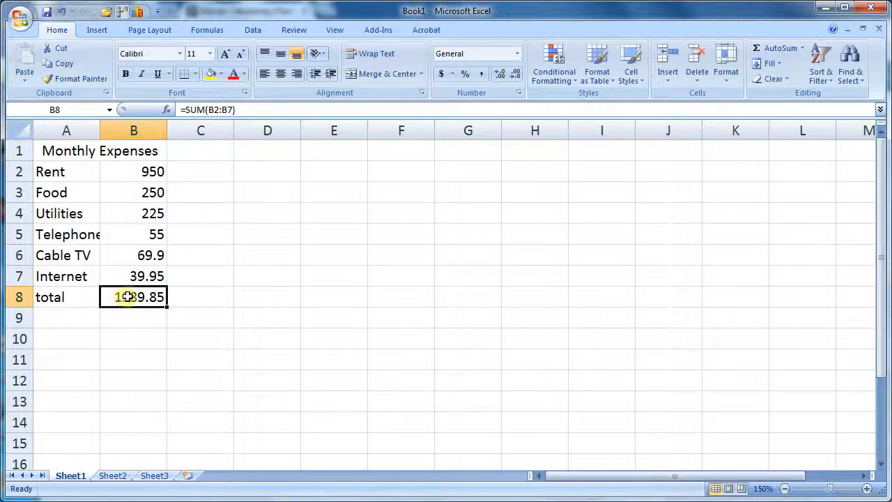
# - Format the amounts in cells B2 to B8 with the Accounting dollar format and view the other number formats
pyautogui.moveTo(135, 169); pyautogui.dragTo(140, 293)
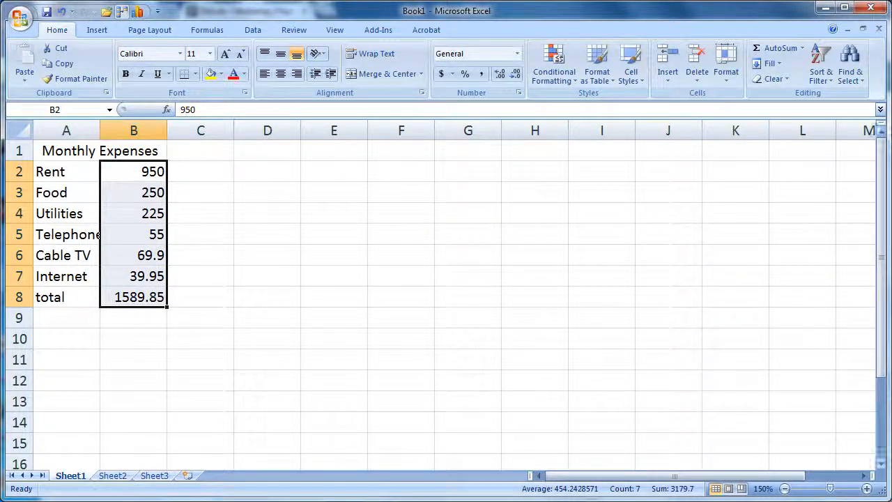
pyautogui.click(440, 75)
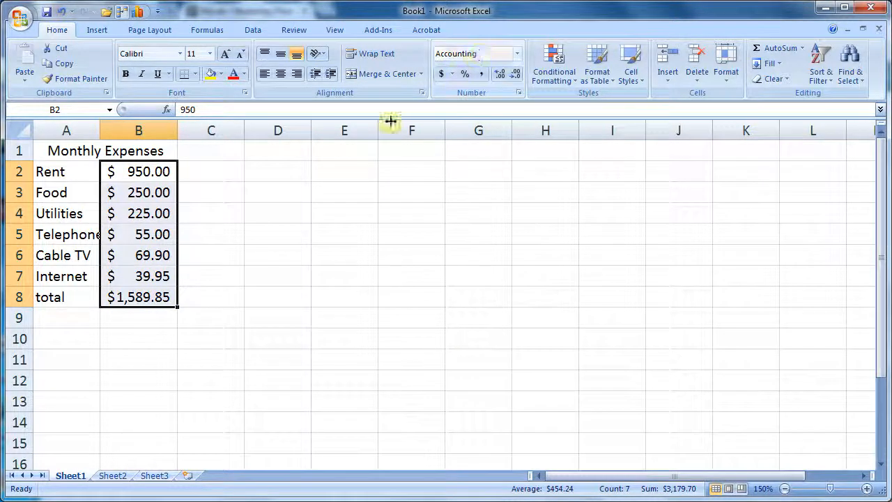
pyautogui.click(517, 53)
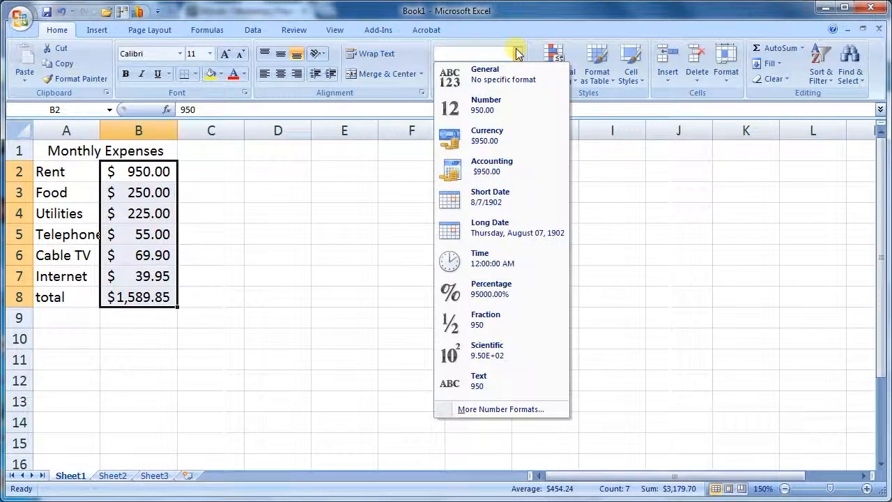
pyautogui.click(209, 241)
pyautogui.click(209, 236)
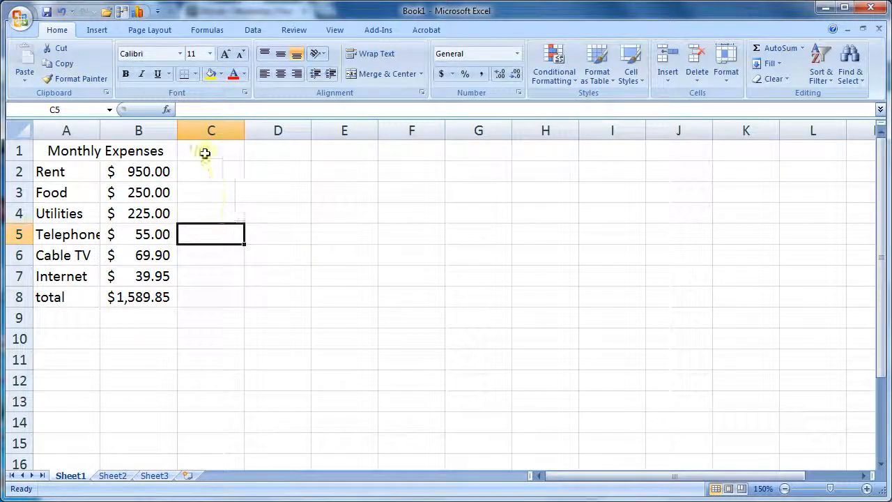
pyautogui.click(120, 312)
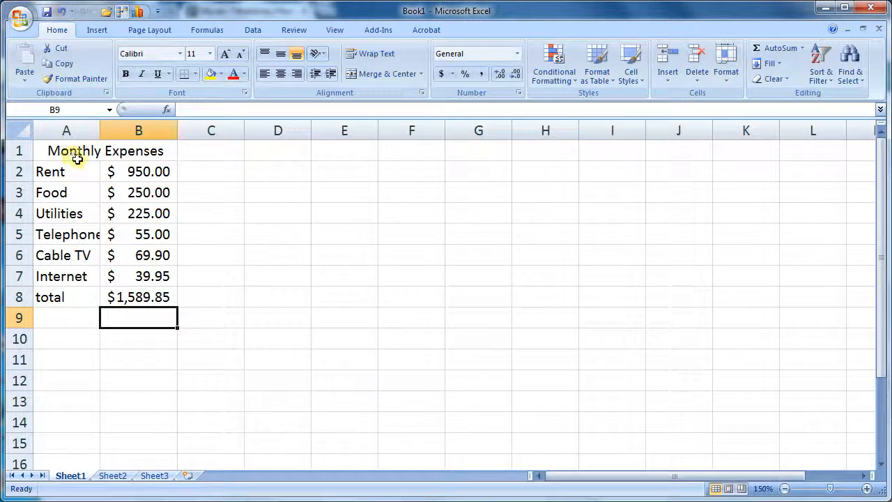
# - Save the workbook in the Documents library as "excel primer", replacing the existing file
pyautogui.click(20, 21)
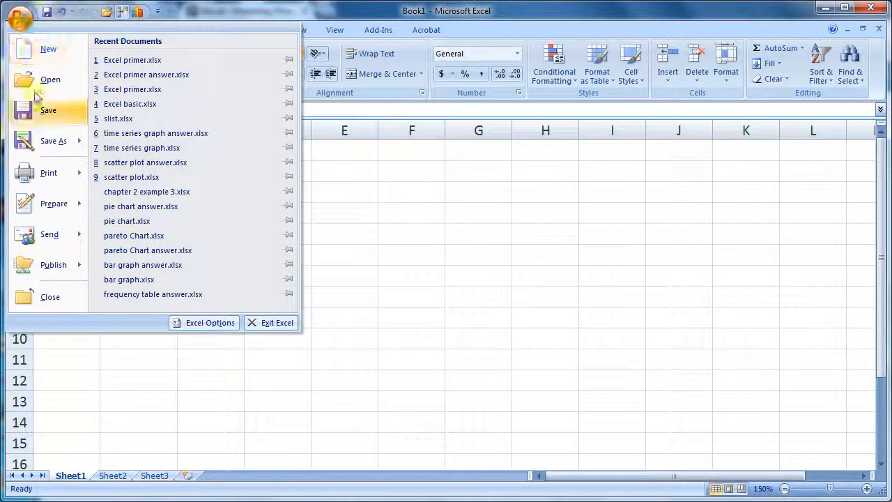
pyautogui.click(52, 113)
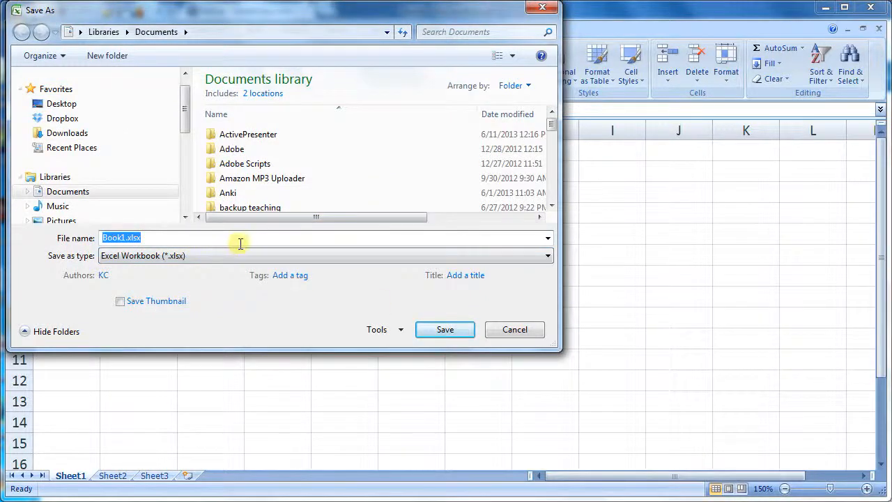
pyautogui.write('p')
pyautogui.press('BackSpace')
pyautogui.write('excel primte')
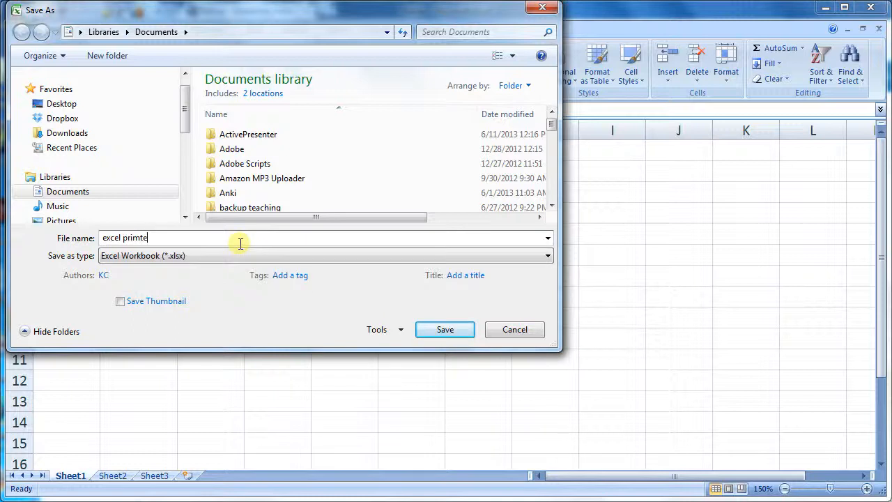
pyautogui.write('rr')
pyautogui.press('Return')
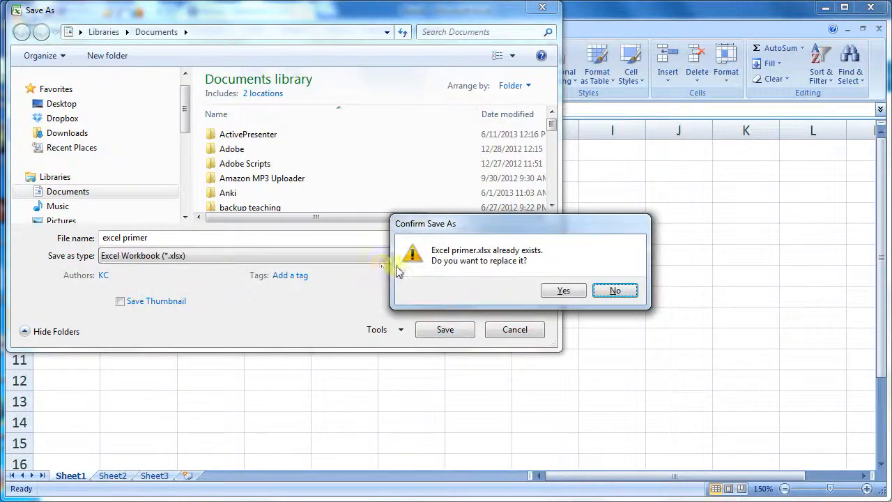
pyautogui.click(549, 290)
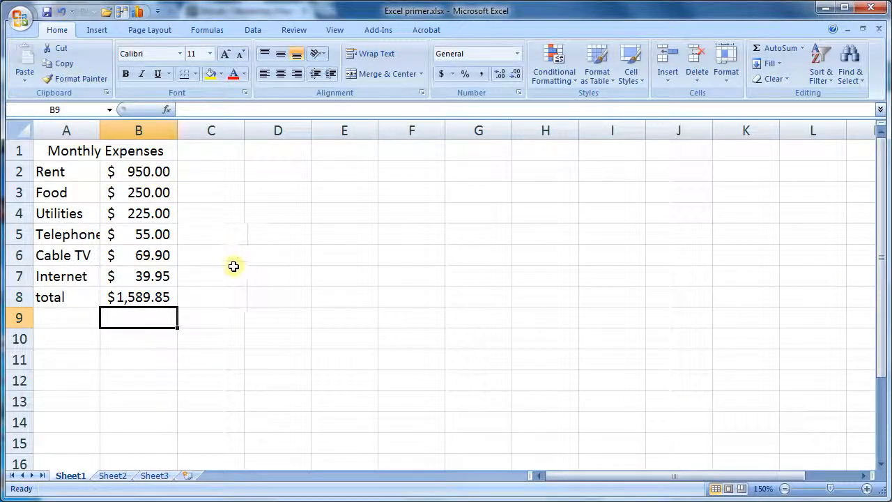
# - Copy the expenses table in cells A1 to B8 to cell A1 of Sheet2 and widen column B there to fit the total
pyautogui.click(239, 314)
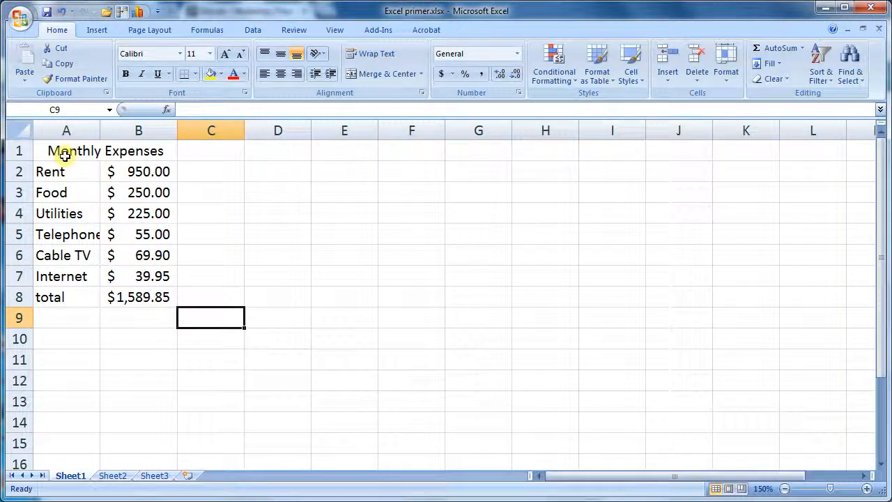
pyautogui.moveTo(66, 146); pyautogui.dragTo(144, 291)
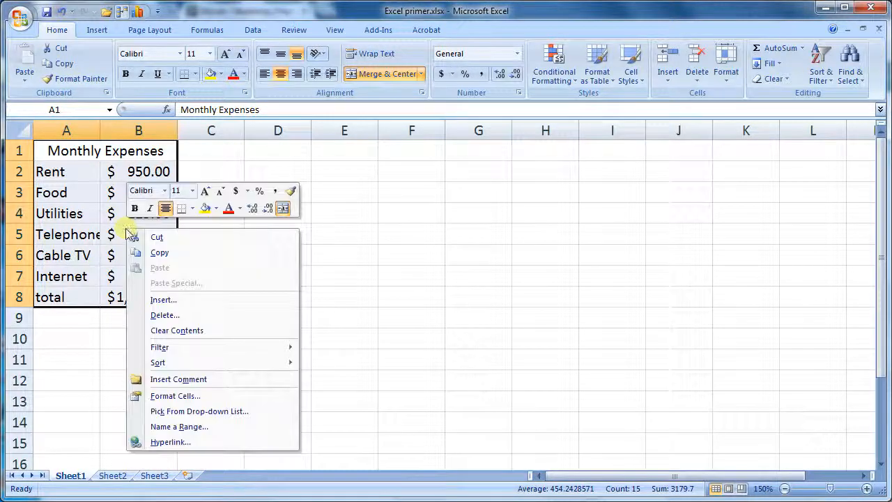
pyautogui.click(145, 251)
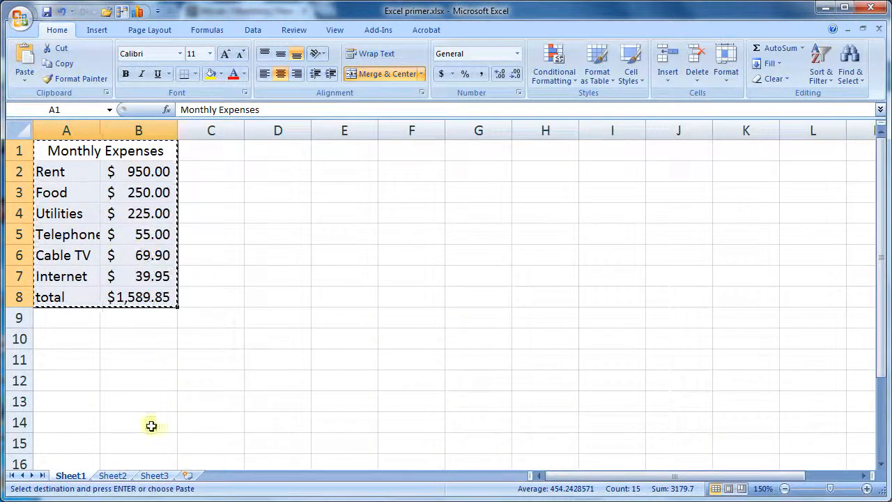
pyautogui.click(113, 475)
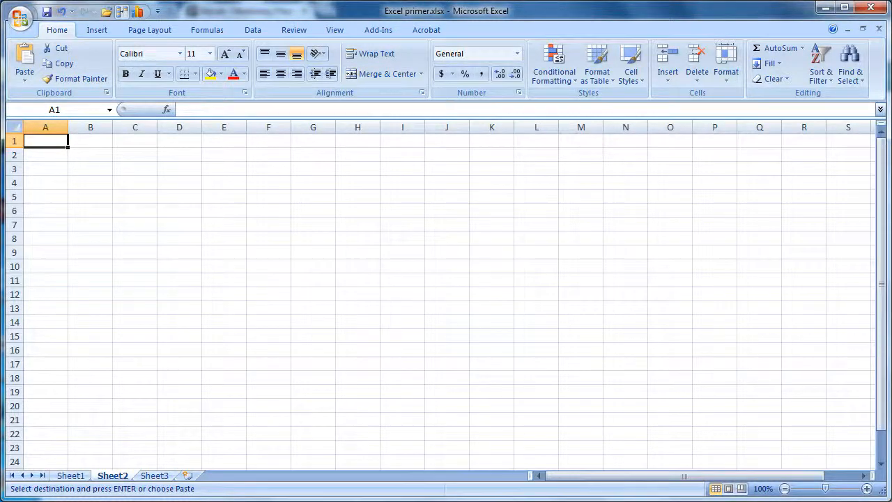
pyautogui.click(866, 487)
pyautogui.click(866, 487)
pyautogui.click(866, 488)
pyautogui.click(866, 488)
pyautogui.click(866, 488)
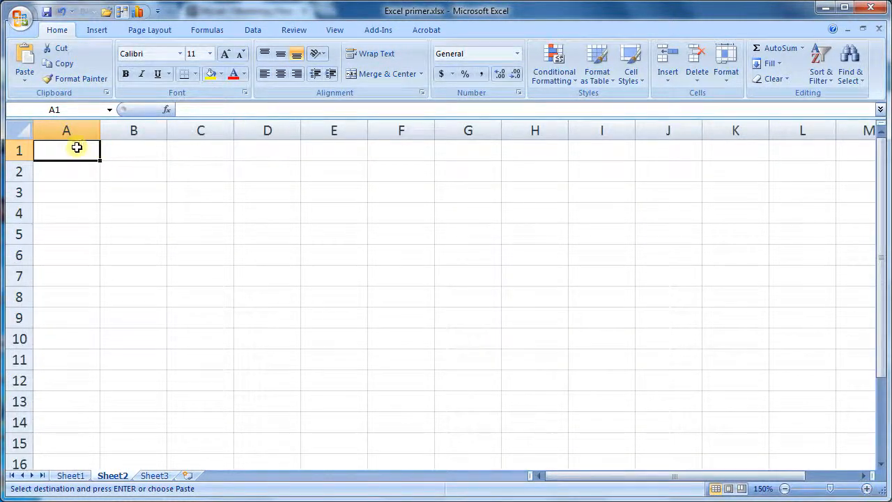
pyautogui.rightClick(78, 151)
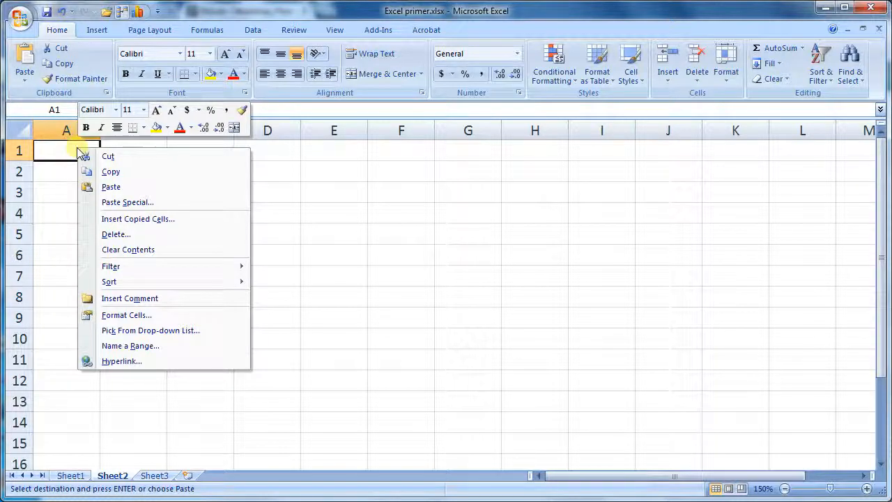
pyautogui.click(110, 186)
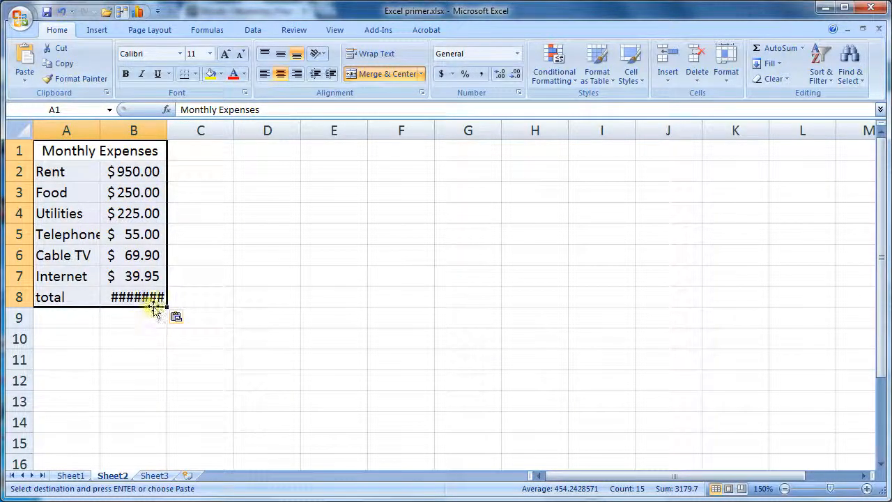
pyautogui.moveTo(166, 130); pyautogui.dragTo(201, 130)
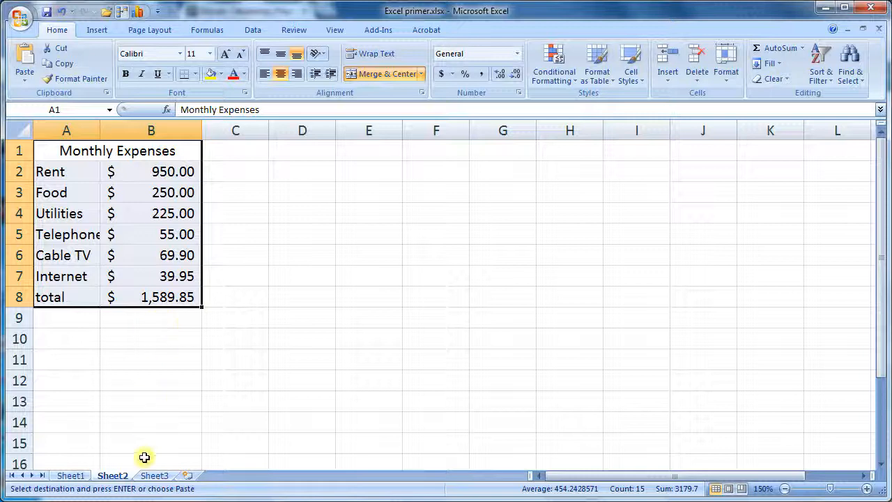
# - Move the whole expenses table on Sheet1 so that its title starts in cell B3
pyautogui.click(75, 476)
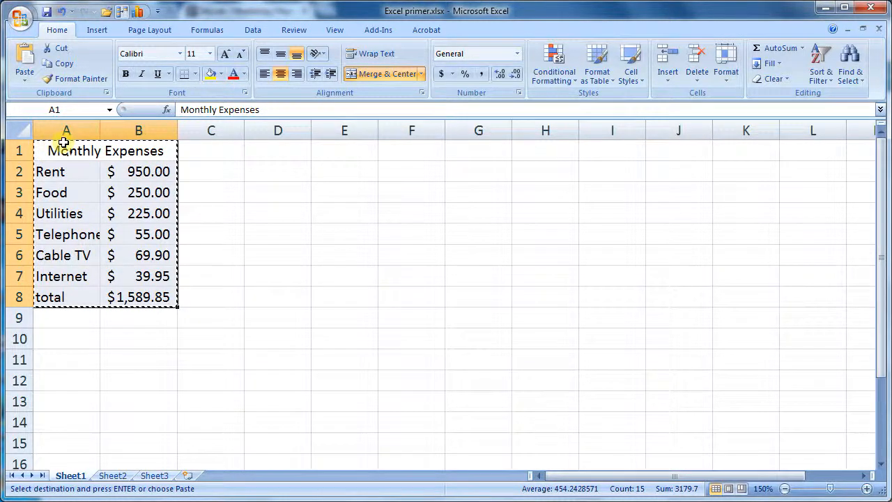
pyautogui.moveTo(77, 143); pyautogui.dragTo(144, 199)
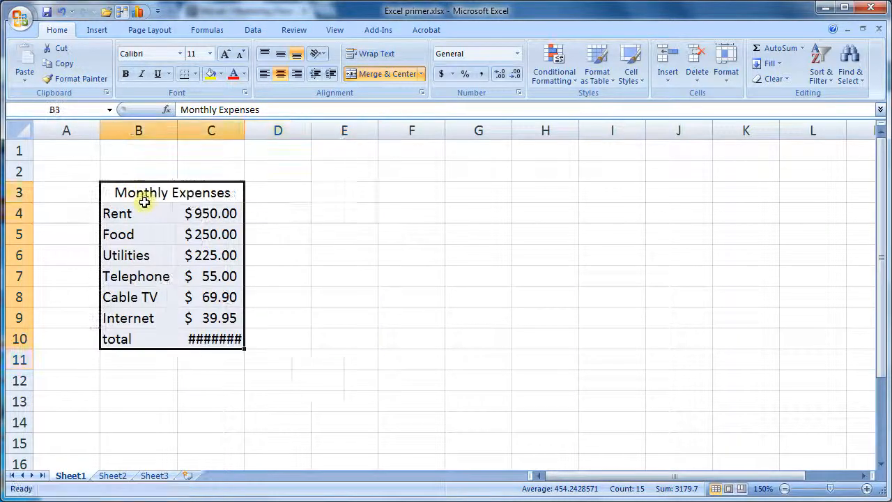
pyautogui.click(147, 201)
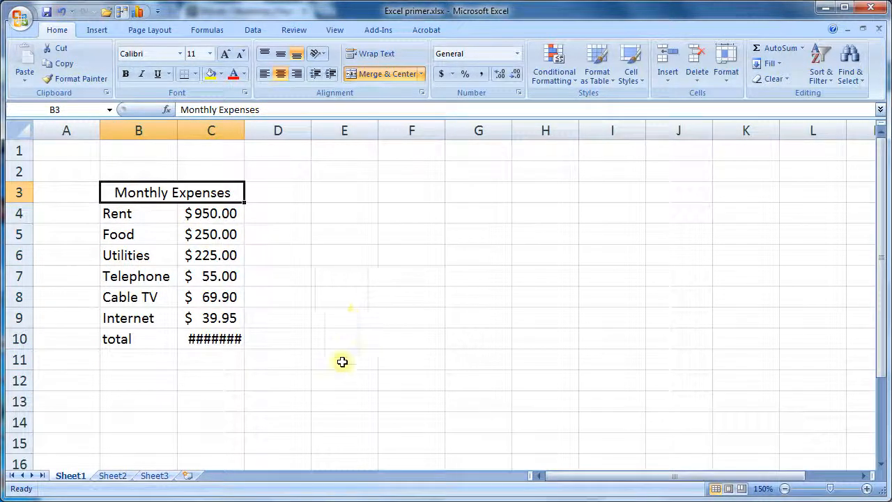
# - Check the table copy on Sheet2 and undo the move of the expenses table on Sheet1
pyautogui.click(112, 475)
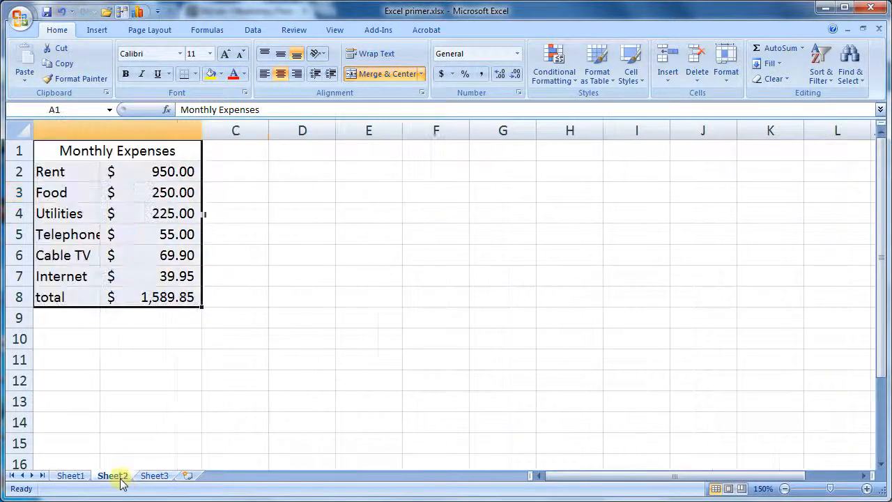
pyautogui.click(228, 282)
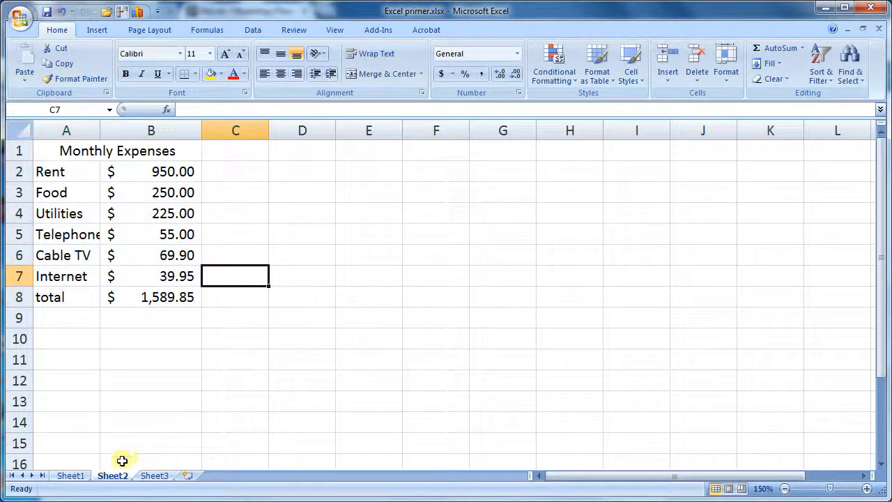
pyautogui.click(70, 475)
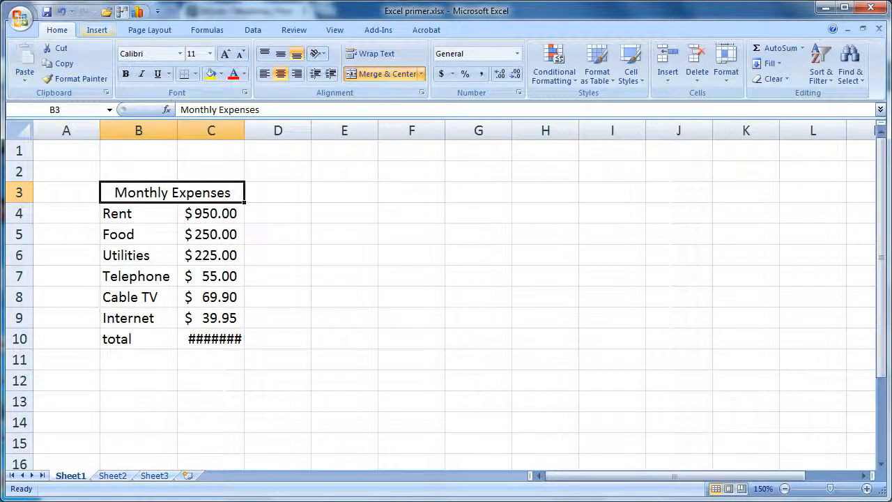
pyautogui.click(62, 11)
pyautogui.click(62, 12)
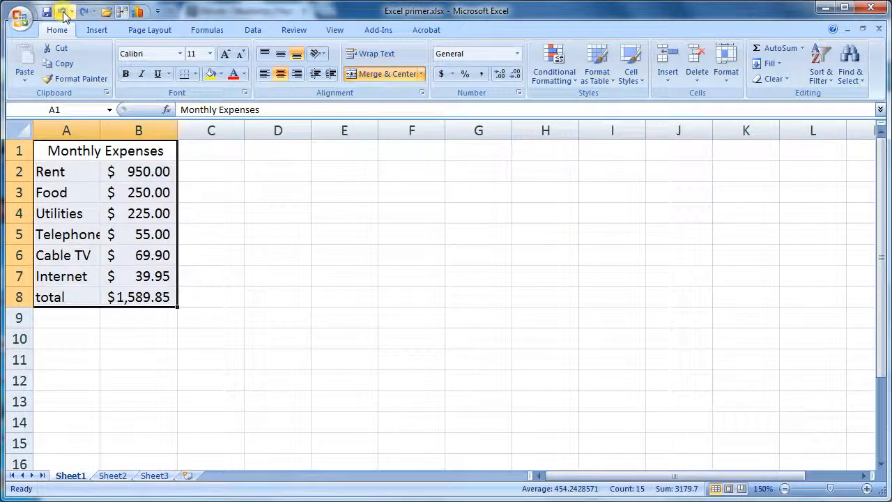
# - Add the heading "percent" in cell C1 of Sheet2, beside the Monthly Expenses title
pyautogui.click(112, 475)
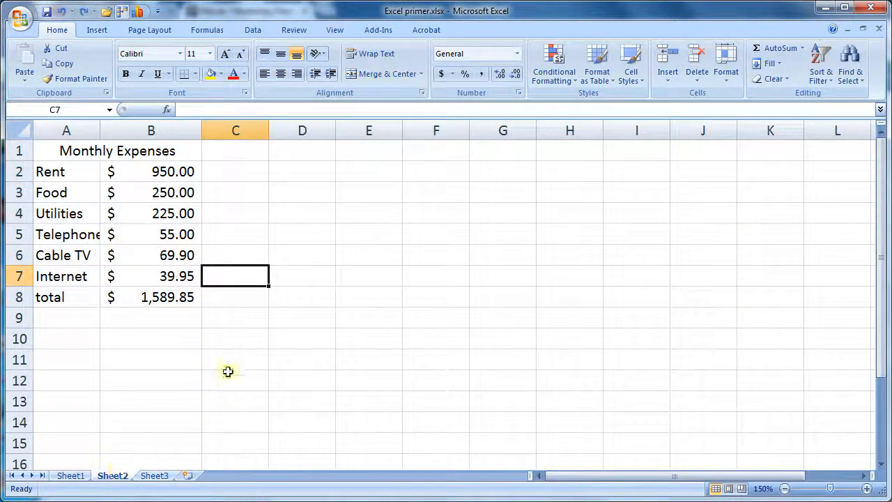
pyautogui.click(94, 317)
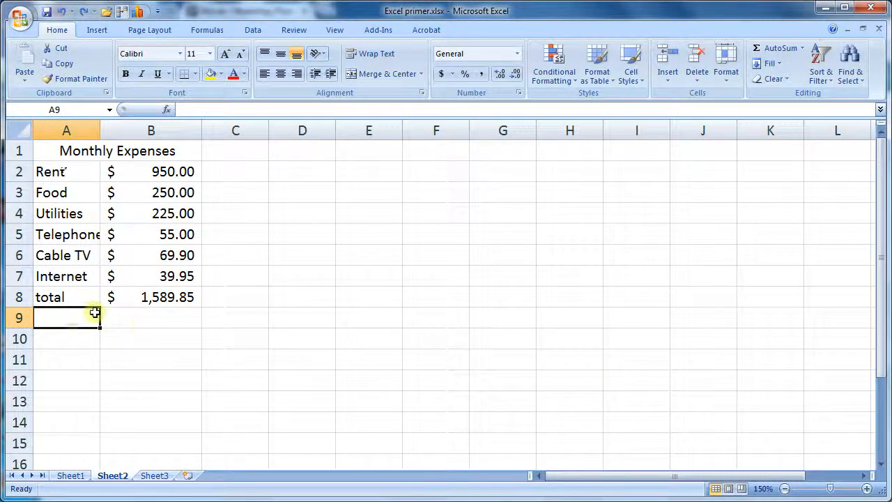
pyautogui.click(237, 151)
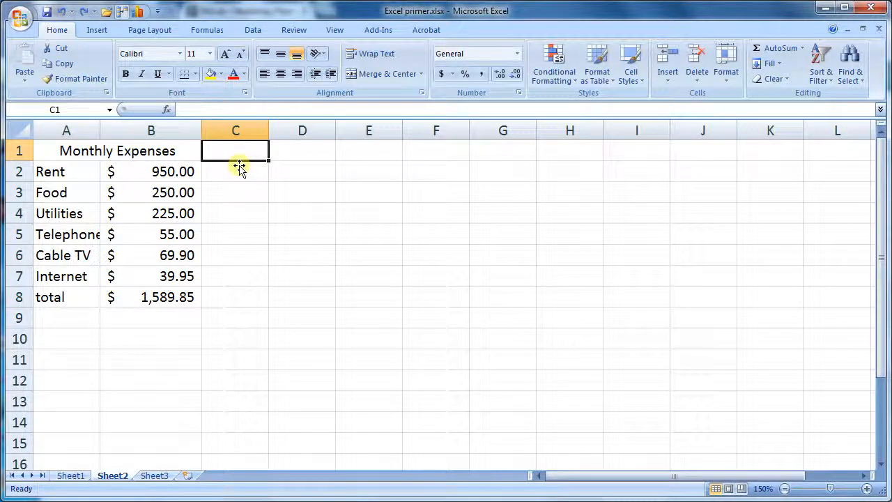
pyautogui.write('percen')
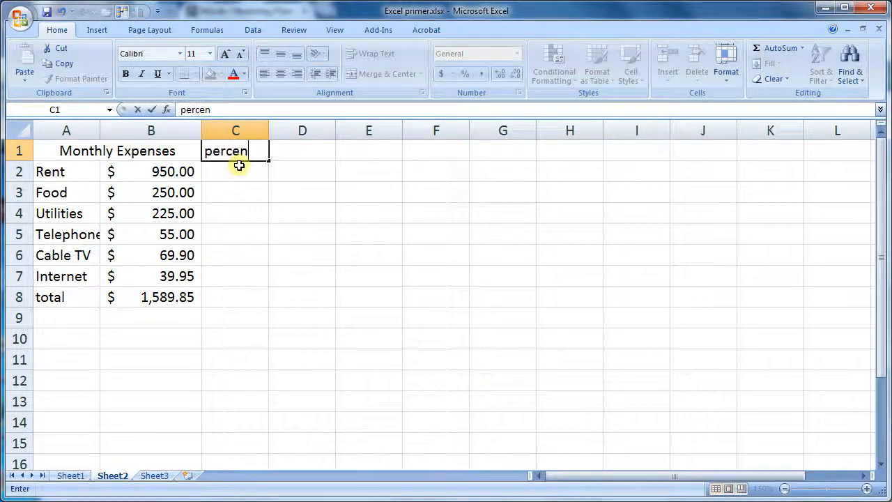
pyautogui.write('t')
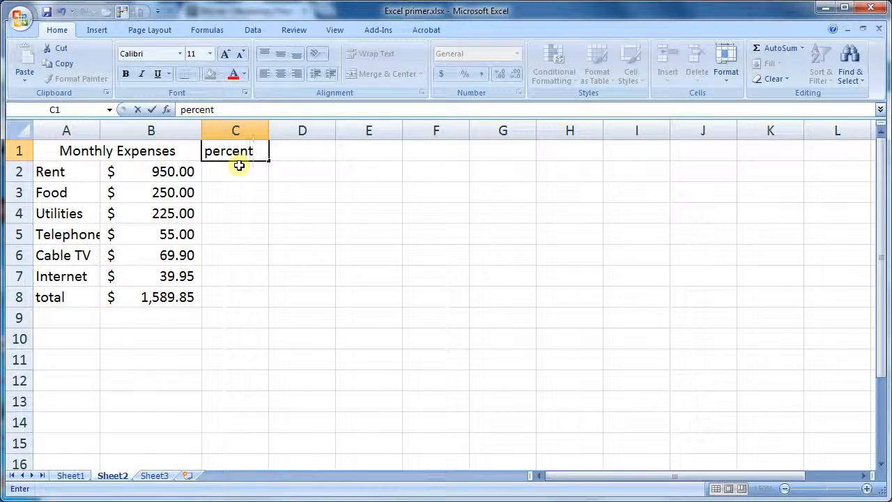
pyautogui.click(183, 173)
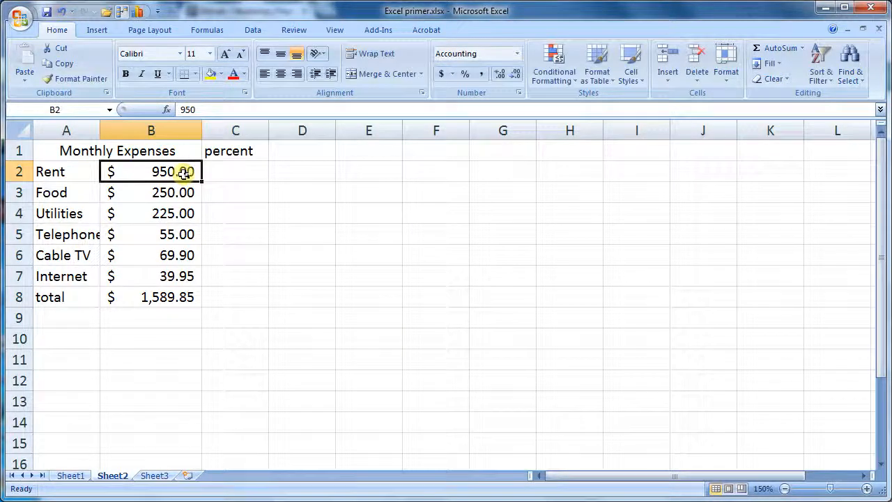
# - Enter the formula =B2/$B$8 in cell C2 to divide the rent by the total with an absolute reference
pyautogui.click(226, 170)
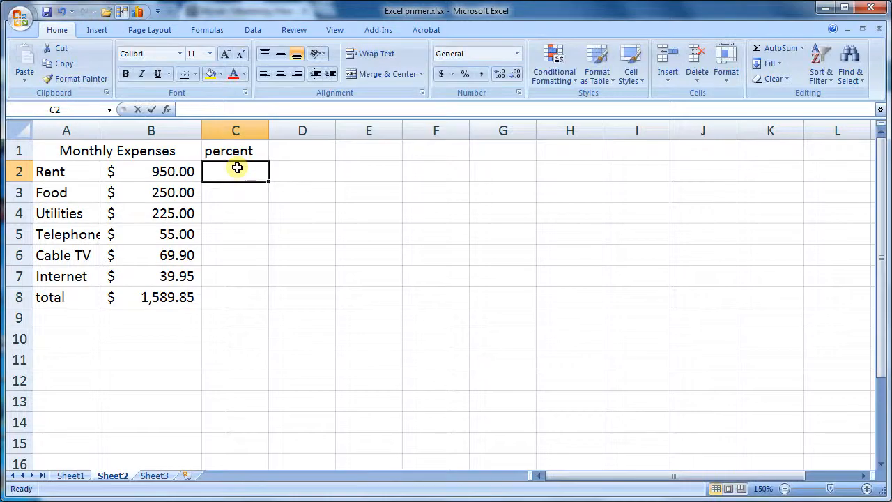
pyautogui.write('=')
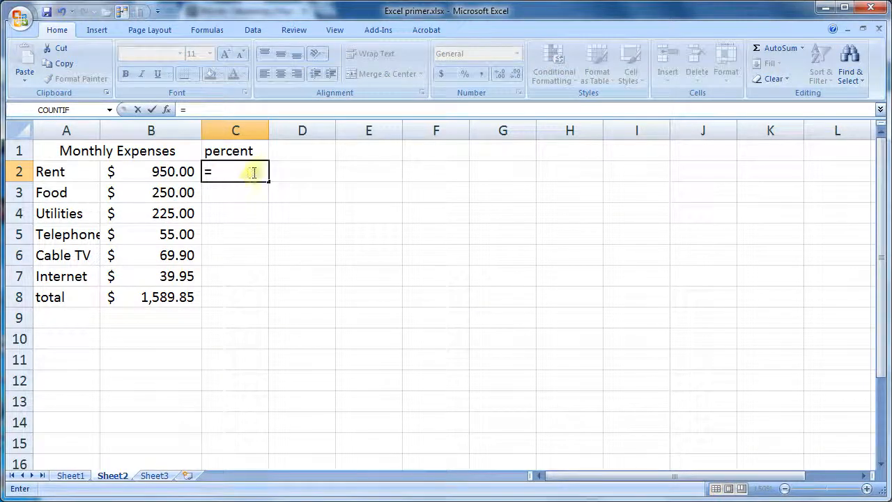
pyautogui.click(170, 168)
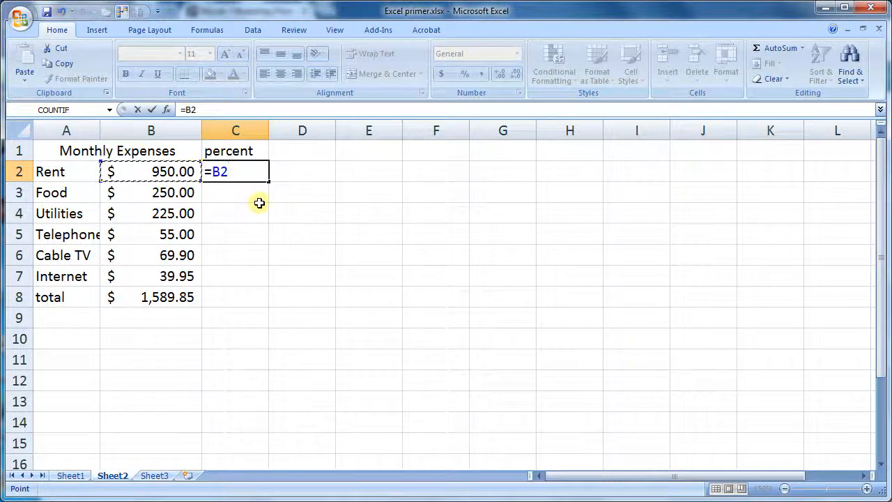
pyautogui.write('/')
pyautogui.click(179, 301)
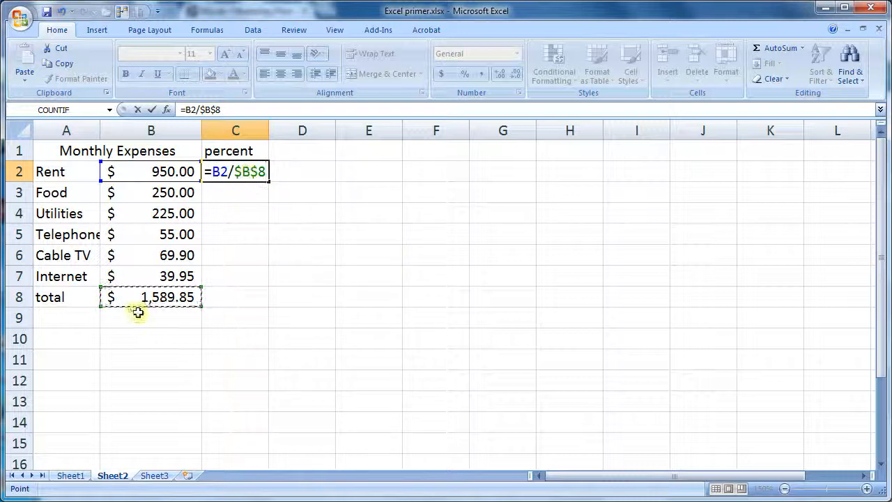
pyautogui.press('Return')
# - Fill the formula in C2 down to C7 and format cells C2 to C7 as percentages with two decimal places
pyautogui.click(244, 171)
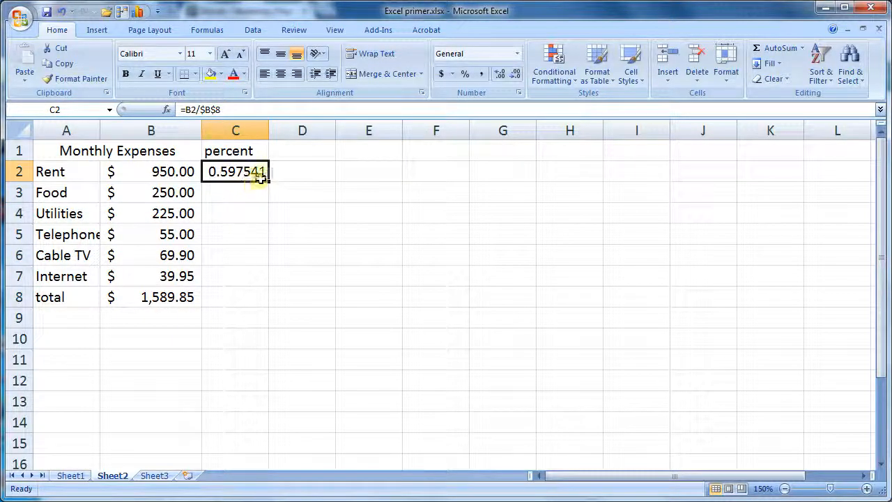
pyautogui.moveTo(267, 180); pyautogui.dragTo(269, 281)
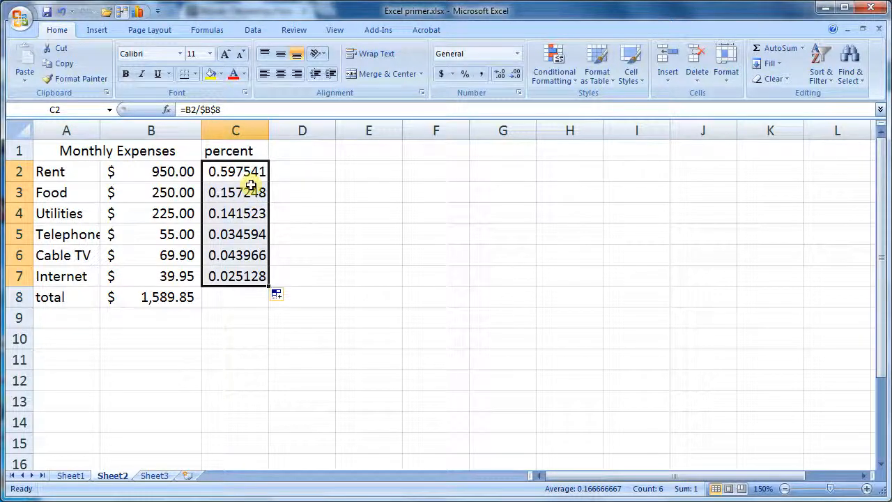
pyautogui.click(464, 76)
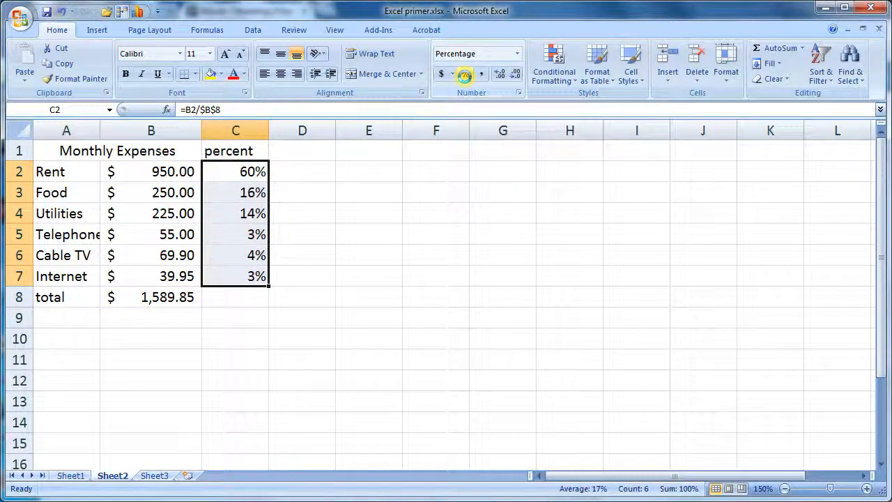
pyautogui.click(500, 78)
pyautogui.click(500, 78)
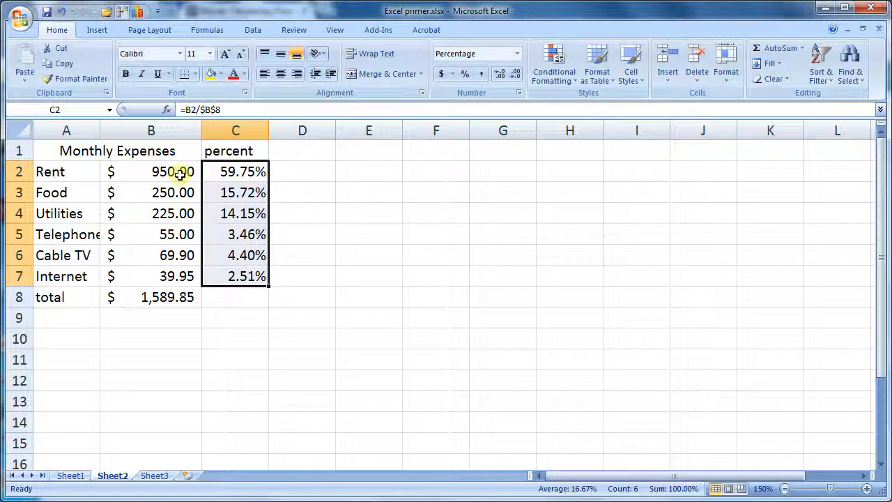
pyautogui.moveTo(69, 147); pyautogui.dragTo(218, 255)
pyautogui.click(173, 296)
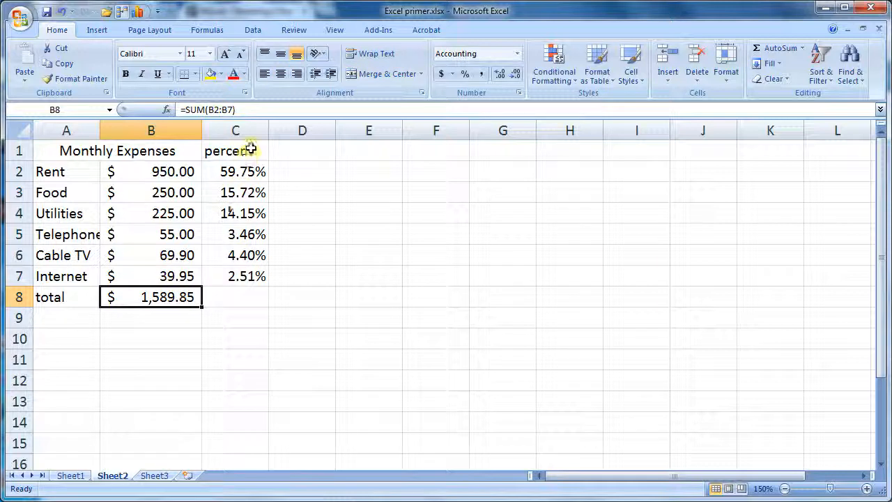